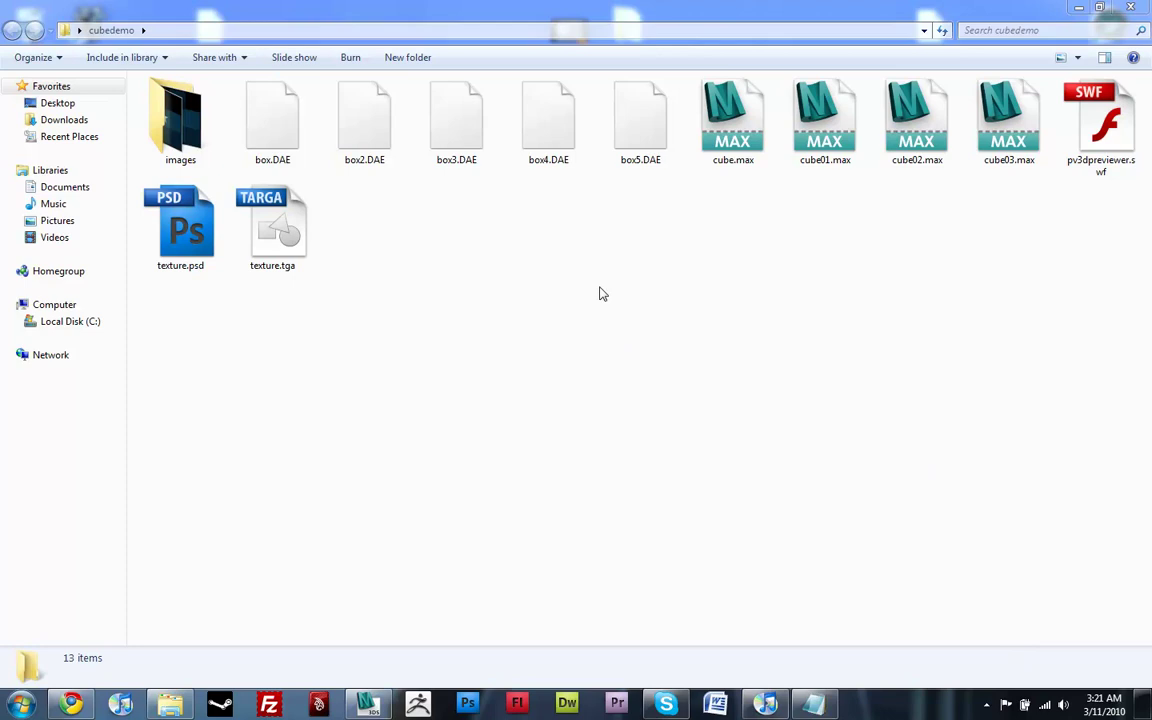
Preview box4.DAE in the pv3dpreviewer.swf previewer, tilt the grid, then close the previewer
{"action": "left_click", "coordinate": [1113, 123]}
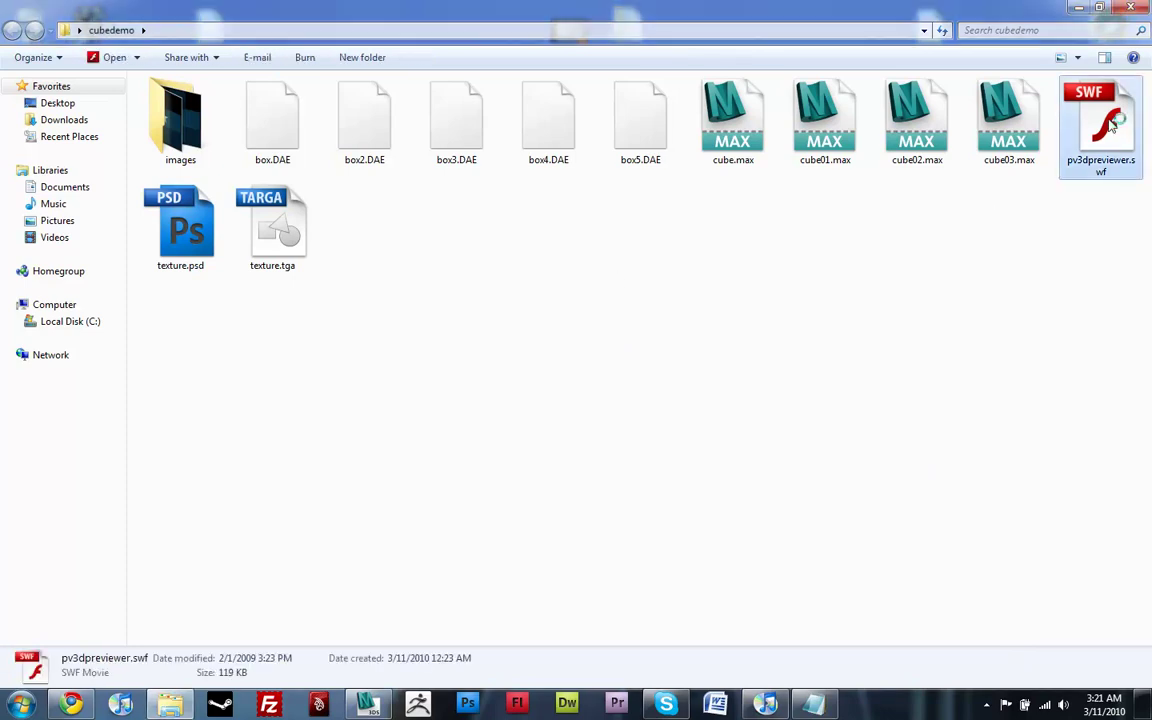
{"action": "double_click", "coordinate": [1113, 123]}
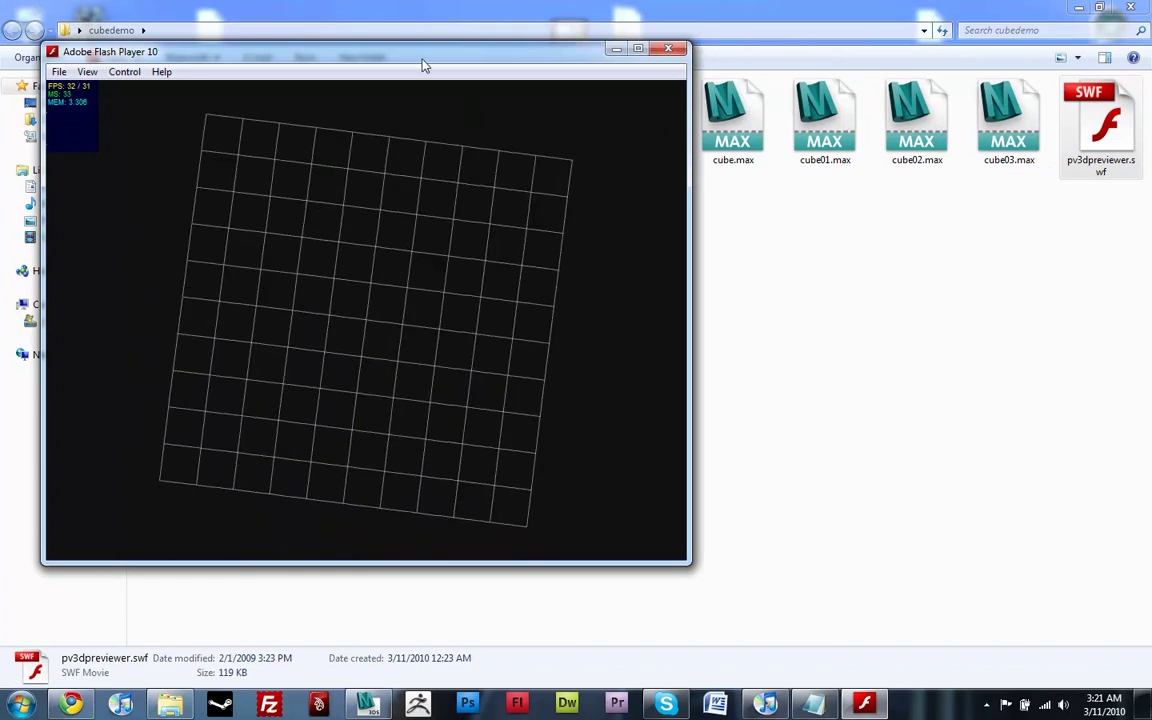
{"action": "right_click", "coordinate": [362, 321]}
{"action": "left_click", "coordinate": [398, 353]}
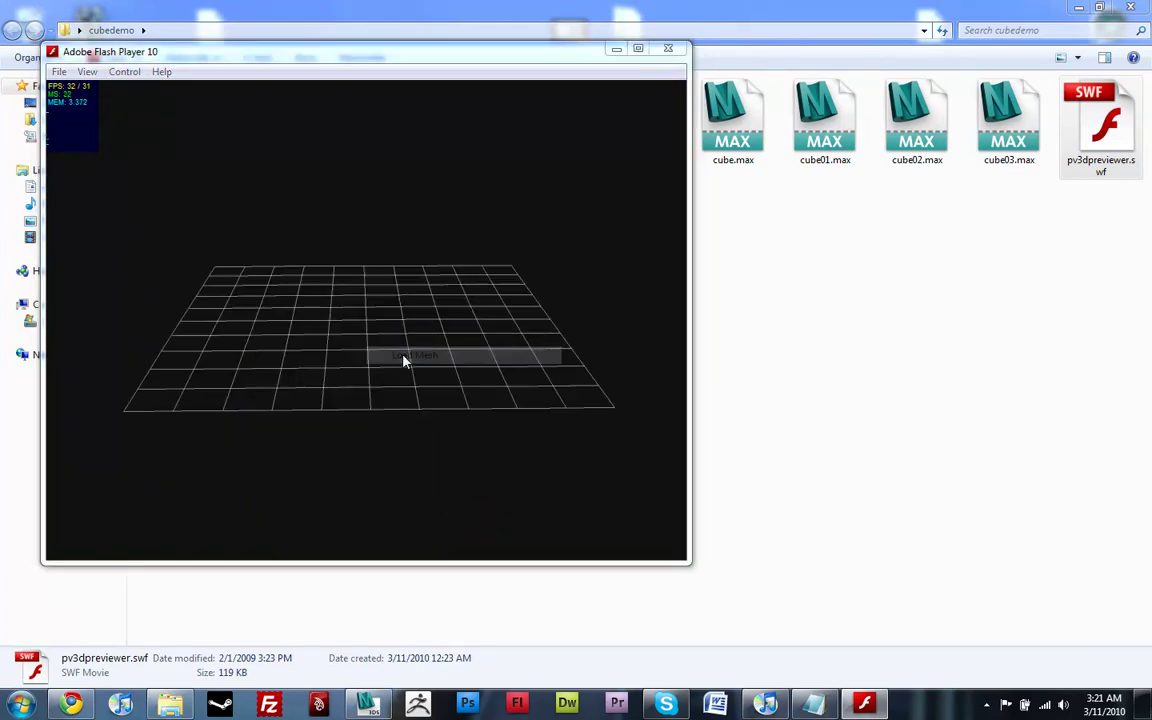
{"action": "left_click", "coordinate": [174, 305]}
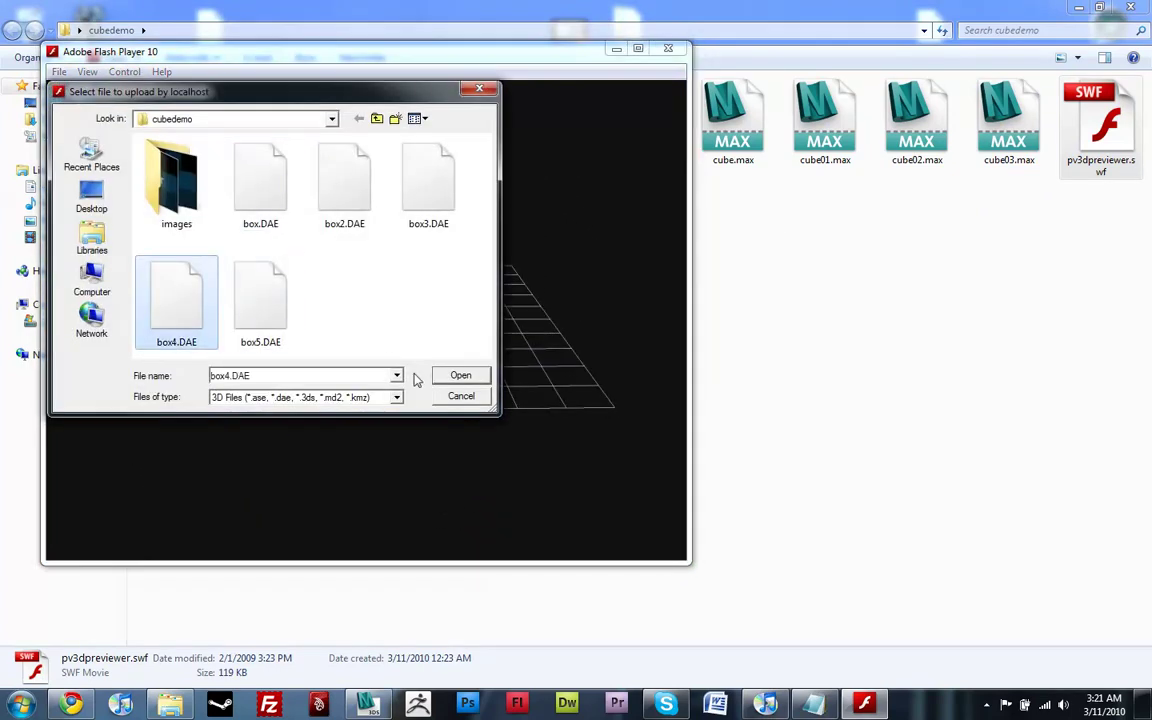
{"action": "left_click", "coordinate": [458, 376]}
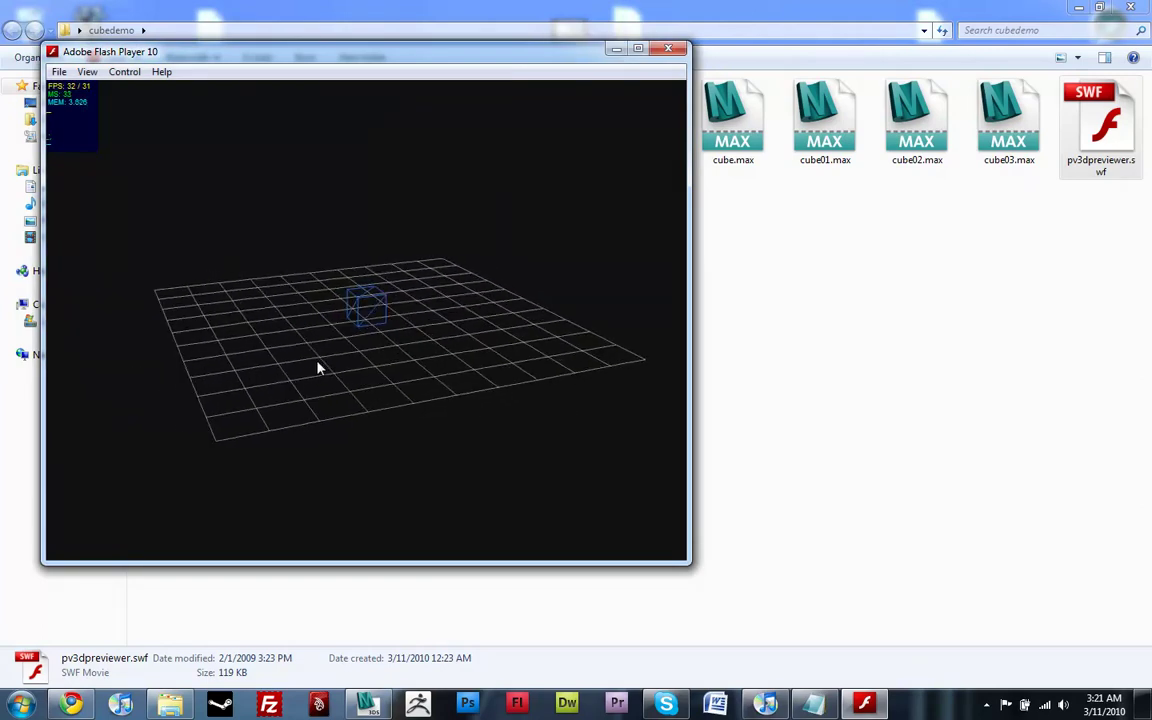
{"action": "left_click_drag", "start_coordinate": [320, 376], "coordinate": [668, 172]}
{"action": "left_click", "coordinate": [668, 48]}
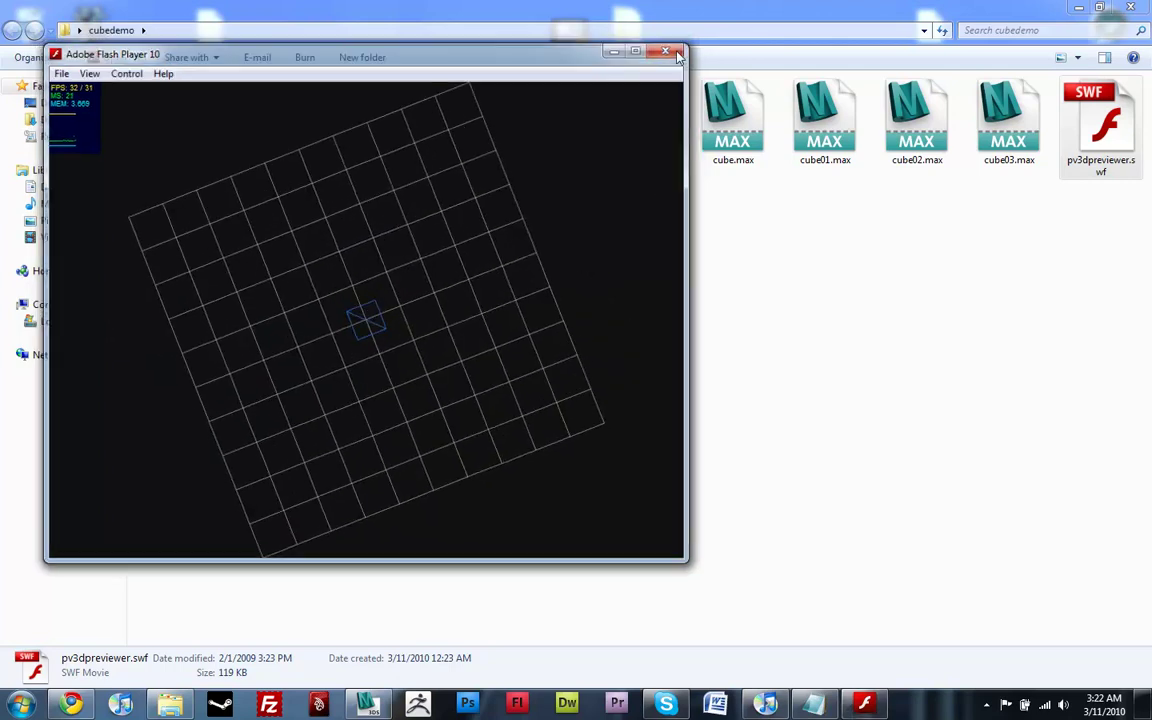
{"action": "left_click", "coordinate": [508, 238]}
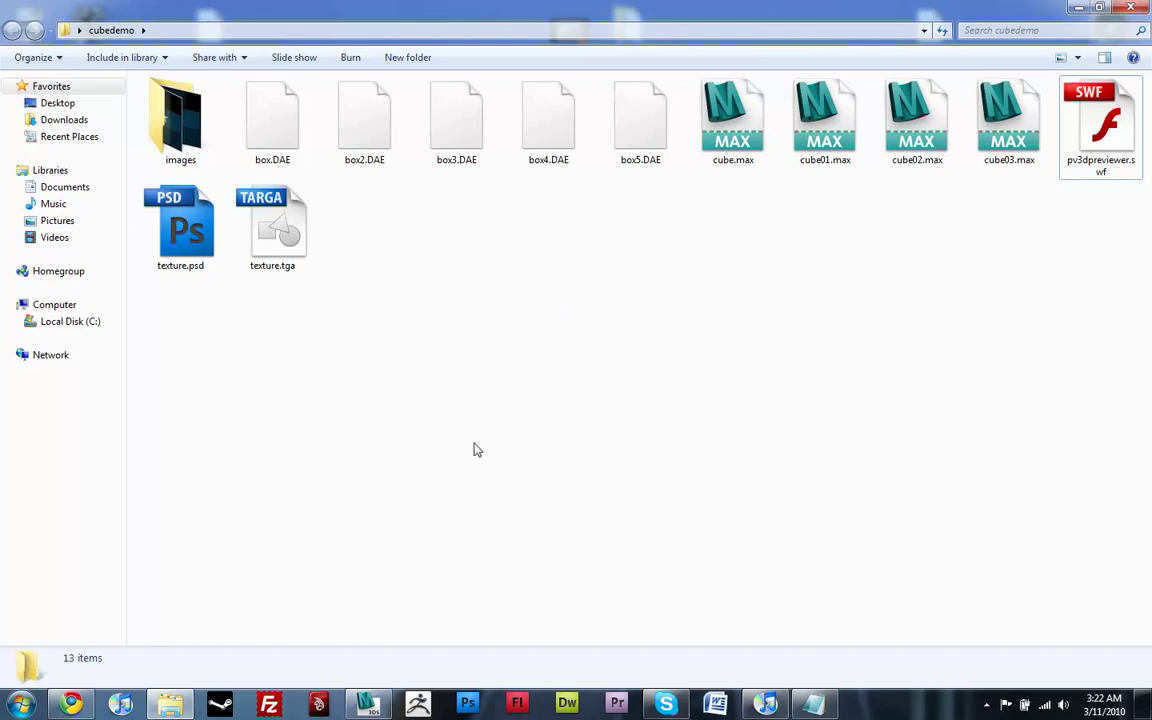
In 3ds Max, review the mybox material's diffuse star texture map, then close the Material Editor
{"action": "left_click", "coordinate": [368, 704]}
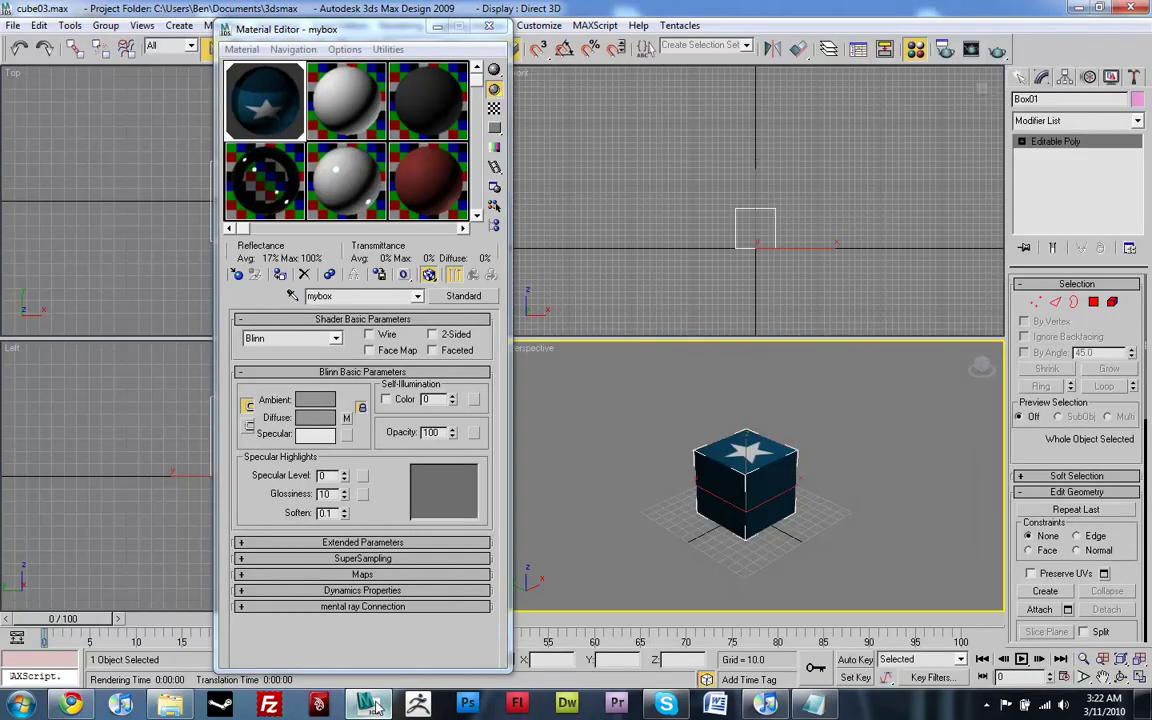
{"action": "left_click_drag", "start_coordinate": [390, 36], "coordinate": [337, 51]}
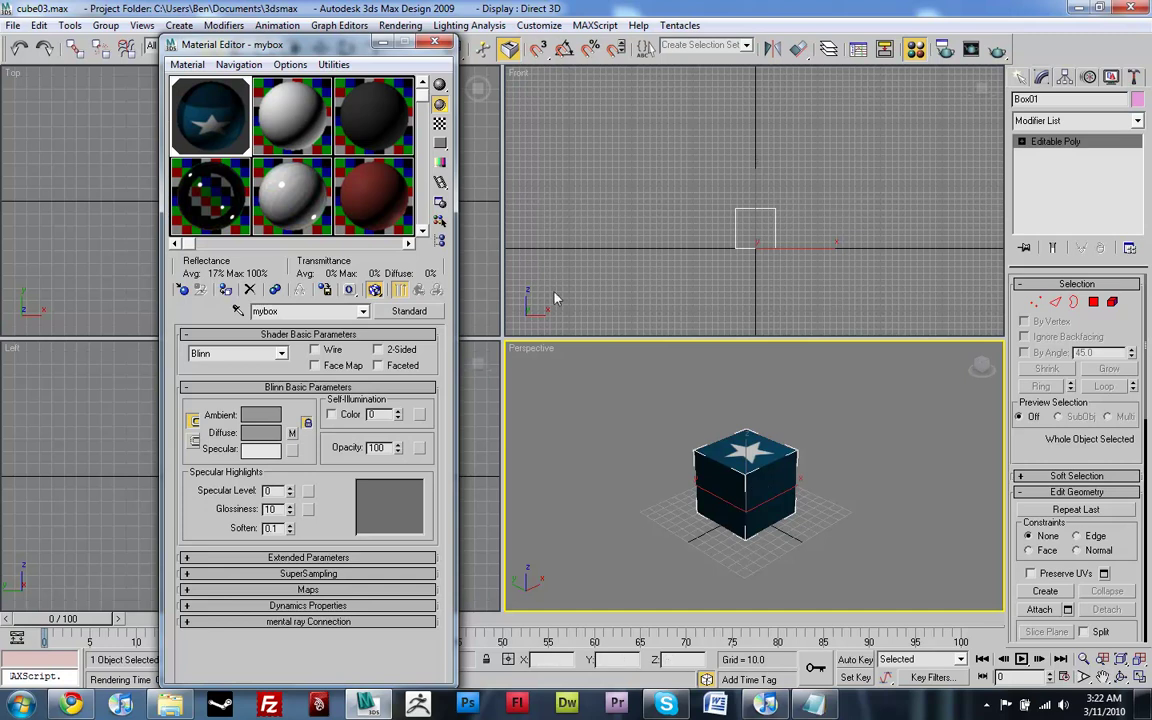
{"action": "left_click", "coordinate": [291, 432]}
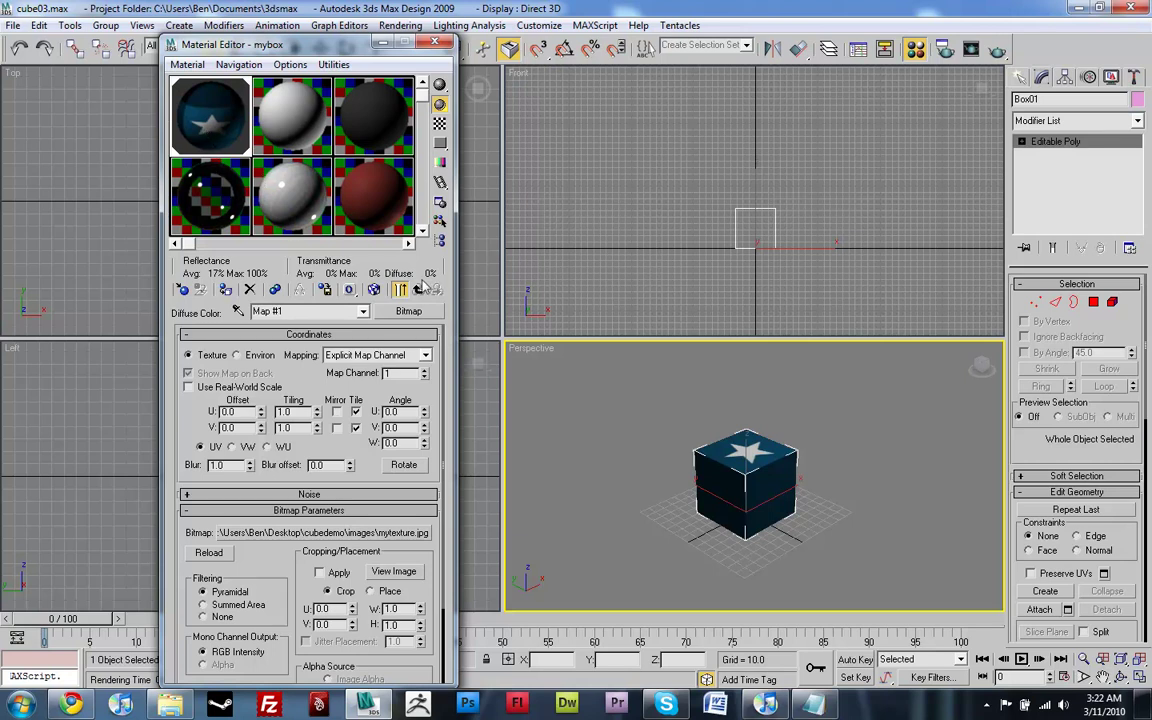
{"action": "left_click", "coordinate": [418, 290]}
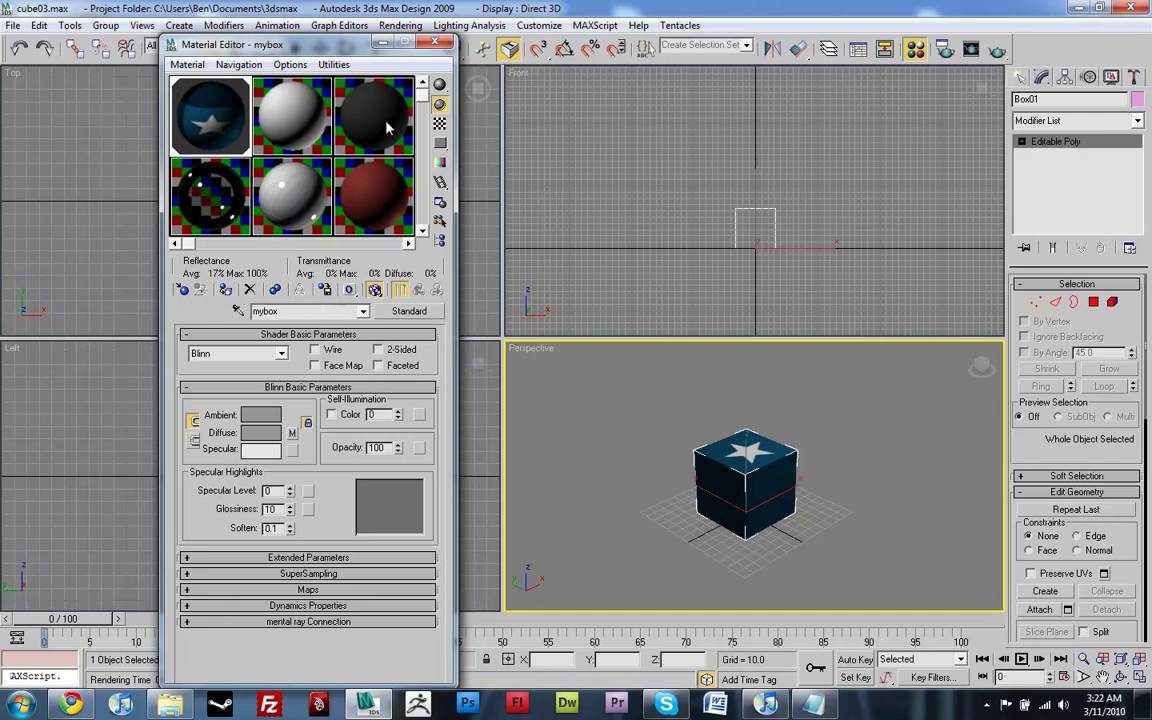
{"action": "left_click", "coordinate": [433, 44]}
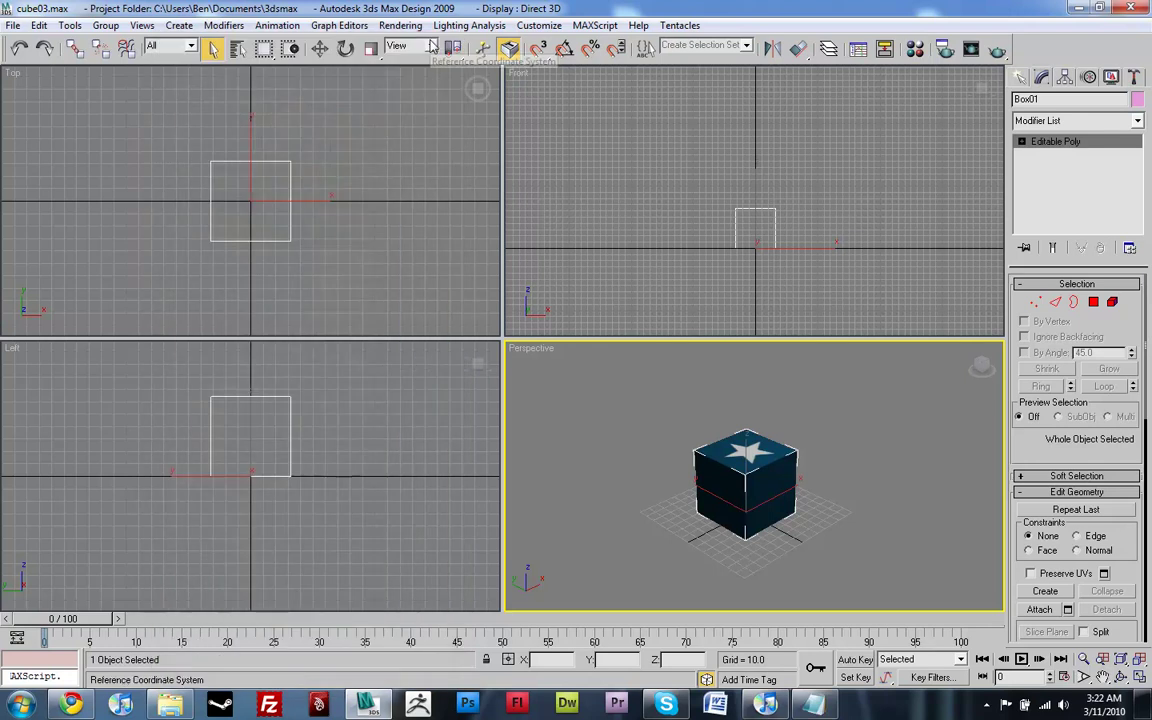
Export the scene as COLLADA (*.DAE) named box_tutorial, accepting the default ColladaMax options
{"action": "left_click", "coordinate": [13, 26]}
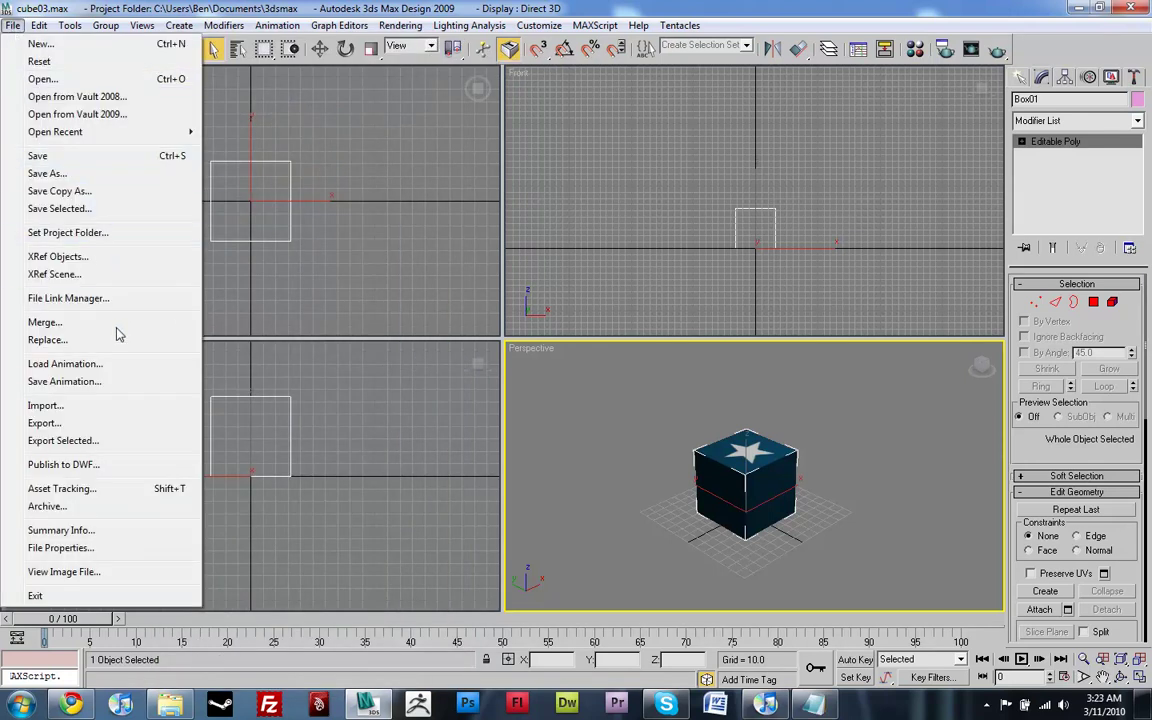
{"action": "left_click", "coordinate": [99, 424]}
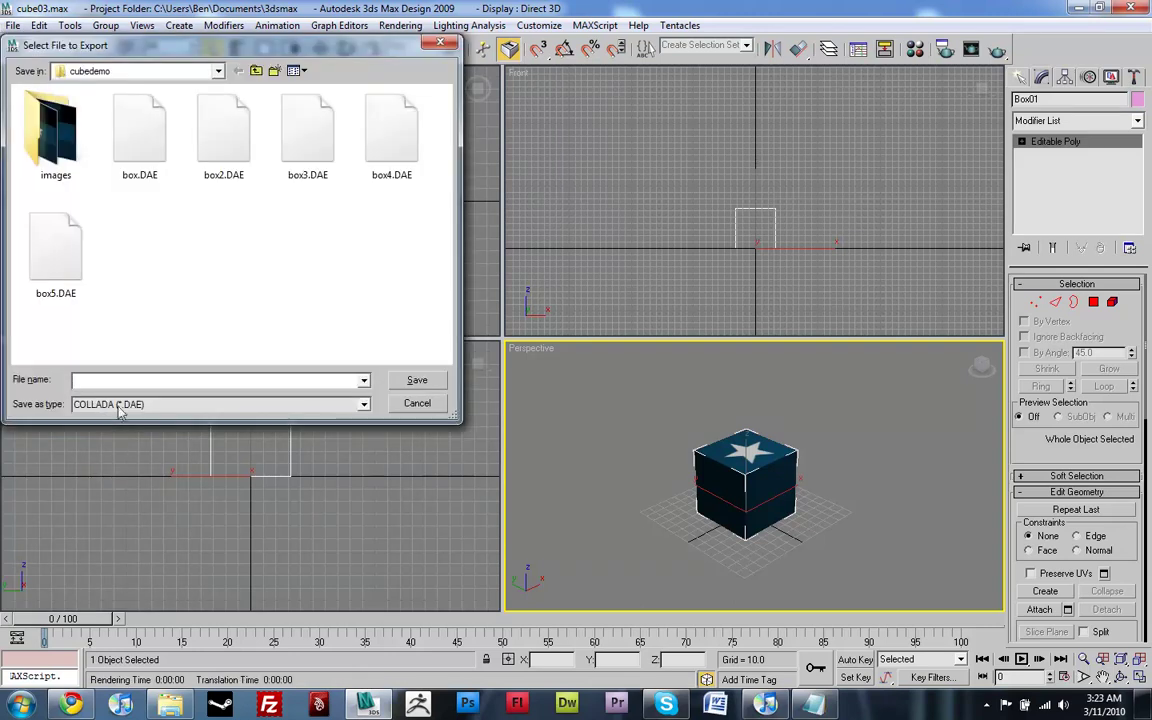
{"action": "left_click", "coordinate": [99, 405]}
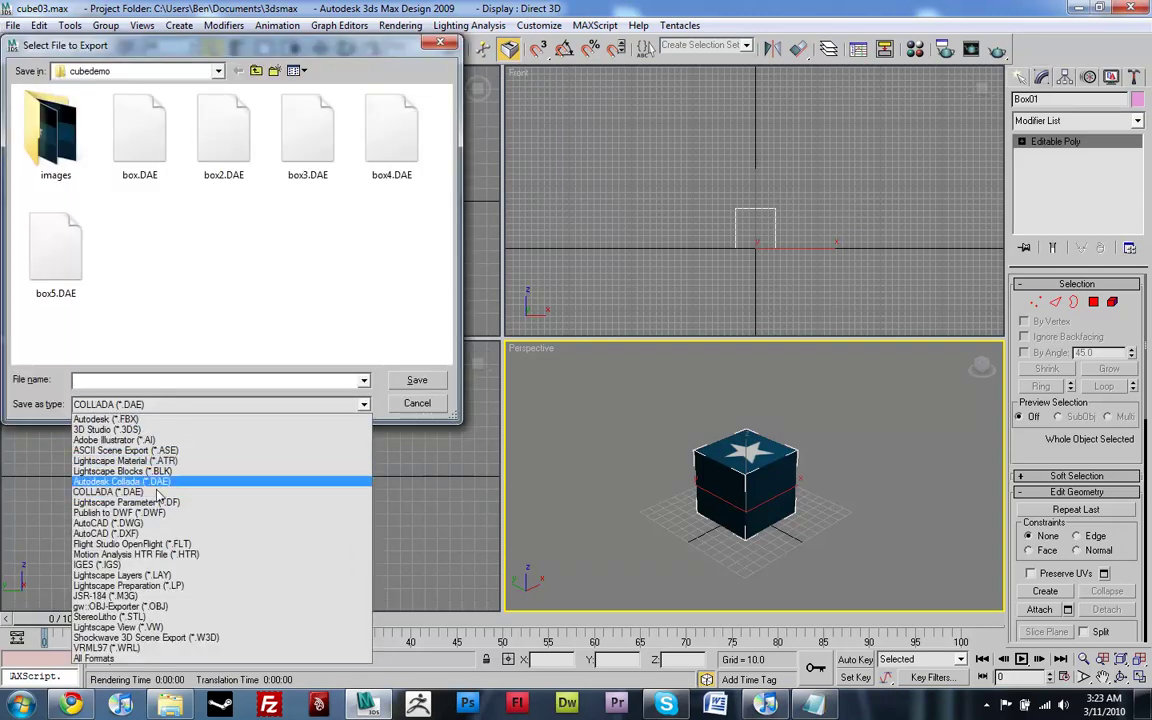
{"action": "left_click", "coordinate": [126, 380]}
{"action": "left_click", "coordinate": [135, 380]}
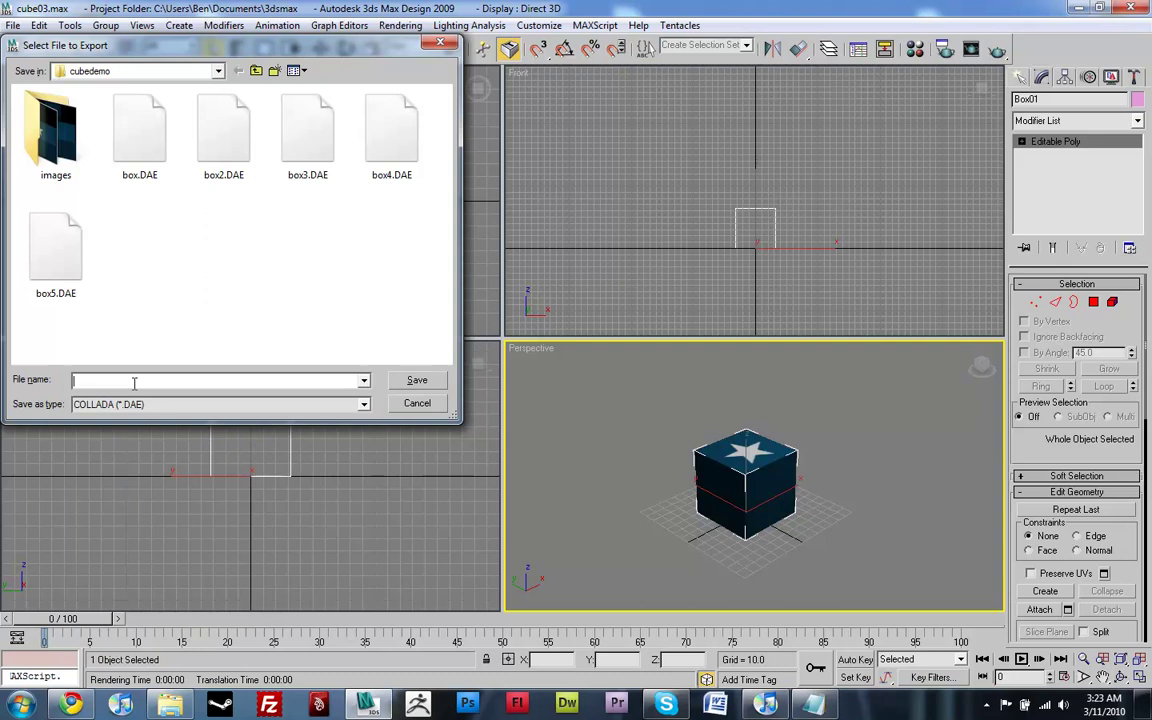
{"action": "type", "text": "b"}
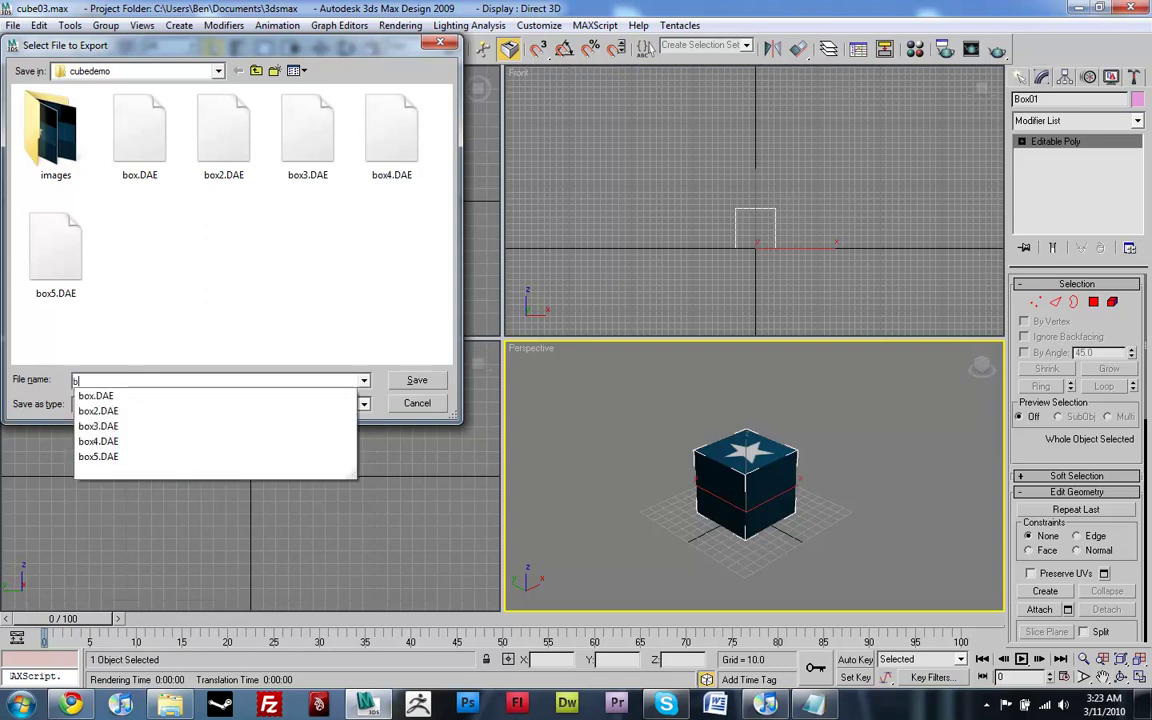
{"action": "type", "text": "ox_tutori"}
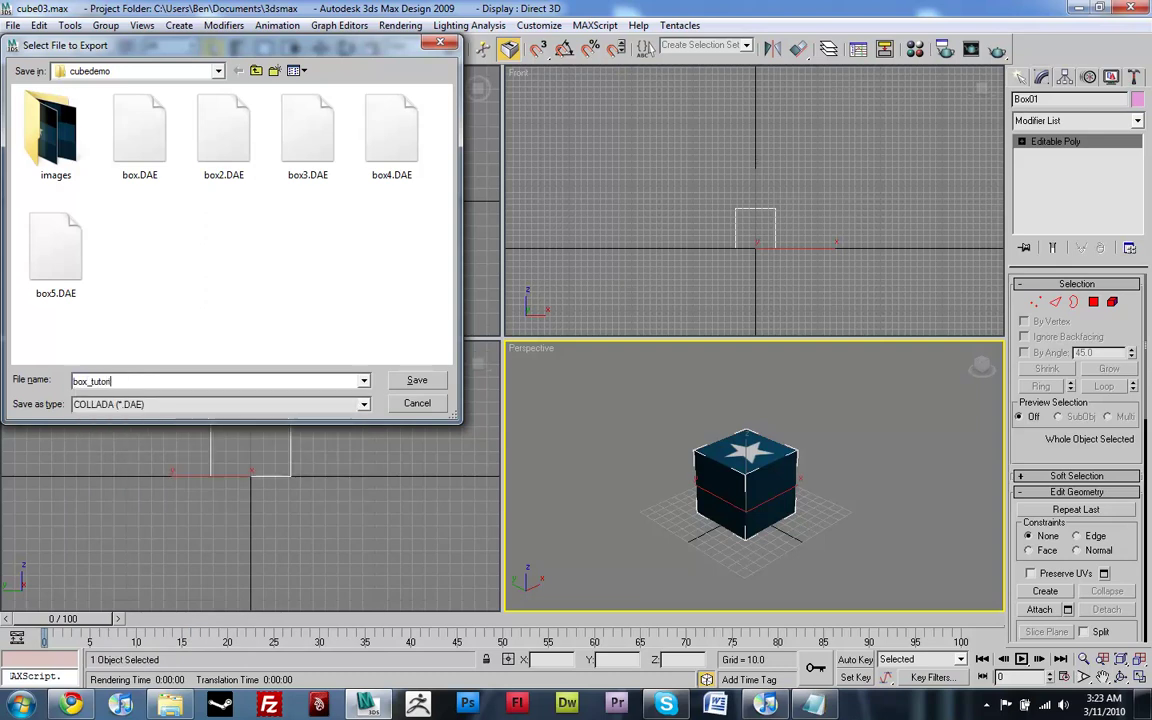
{"action": "type", "text": "al"}
{"action": "left_click", "coordinate": [425, 381]}
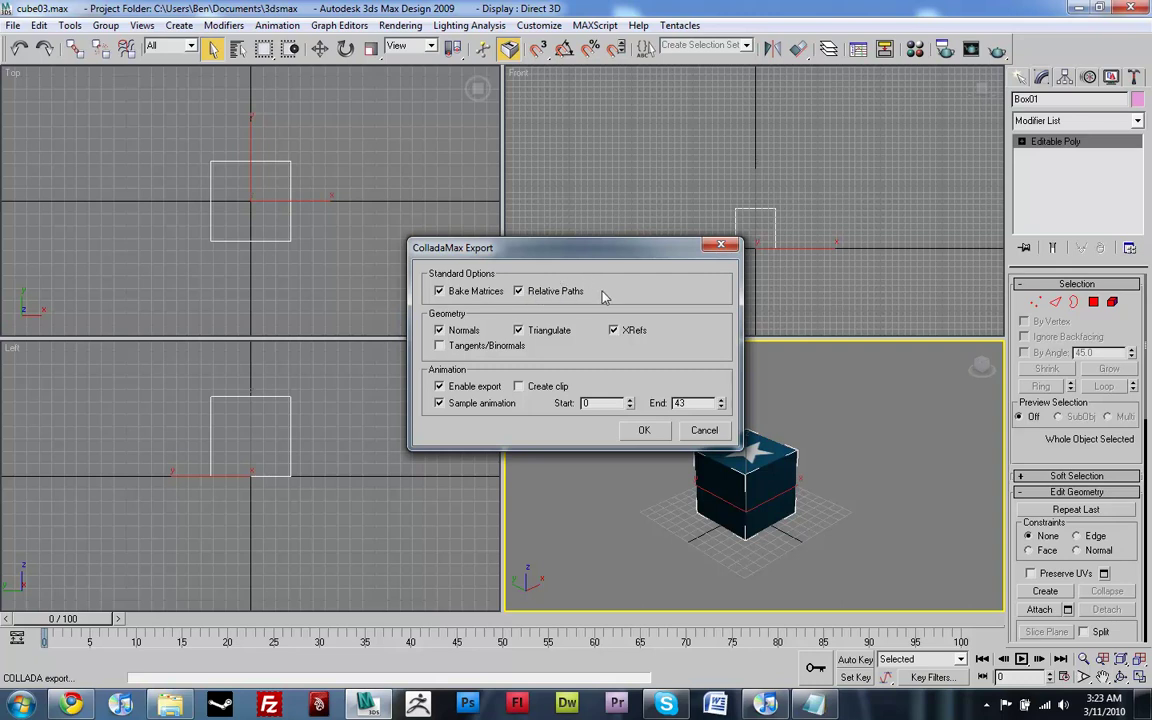
{"action": "left_click", "coordinate": [645, 431]}
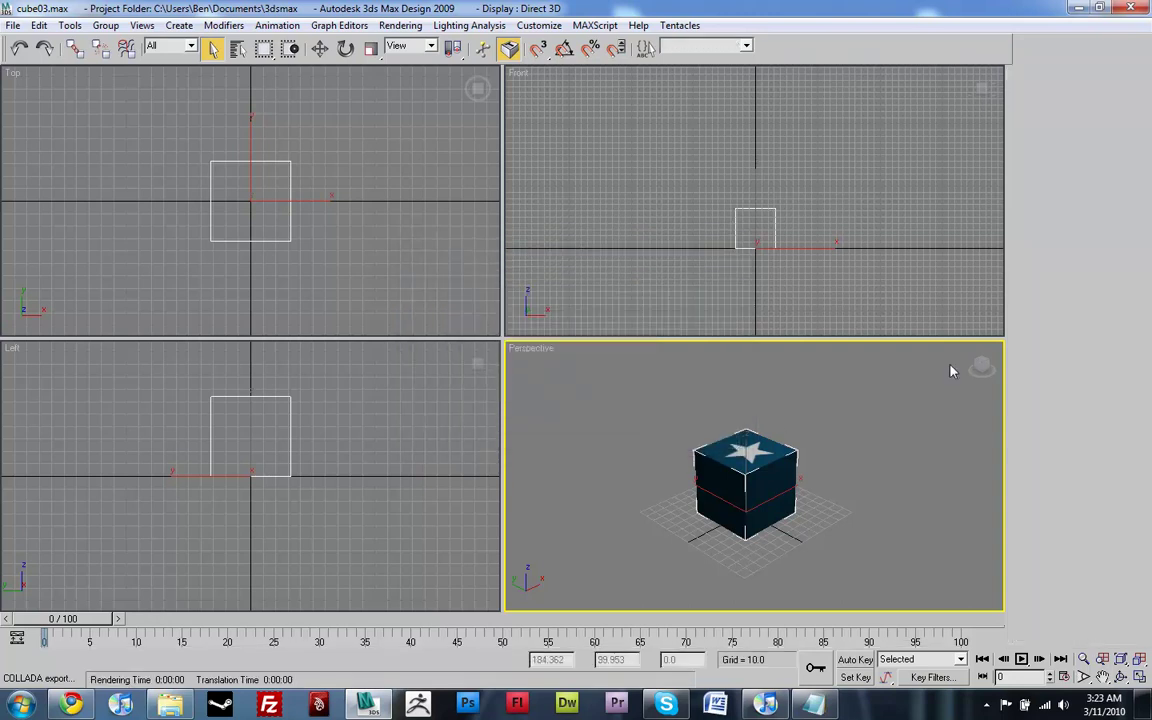
Minimize 3ds Max, load box_tutorial.DAE into pv3dpreviewer.swf to see the star-textured cube, then close it
{"action": "left_click", "coordinate": [1079, 10]}
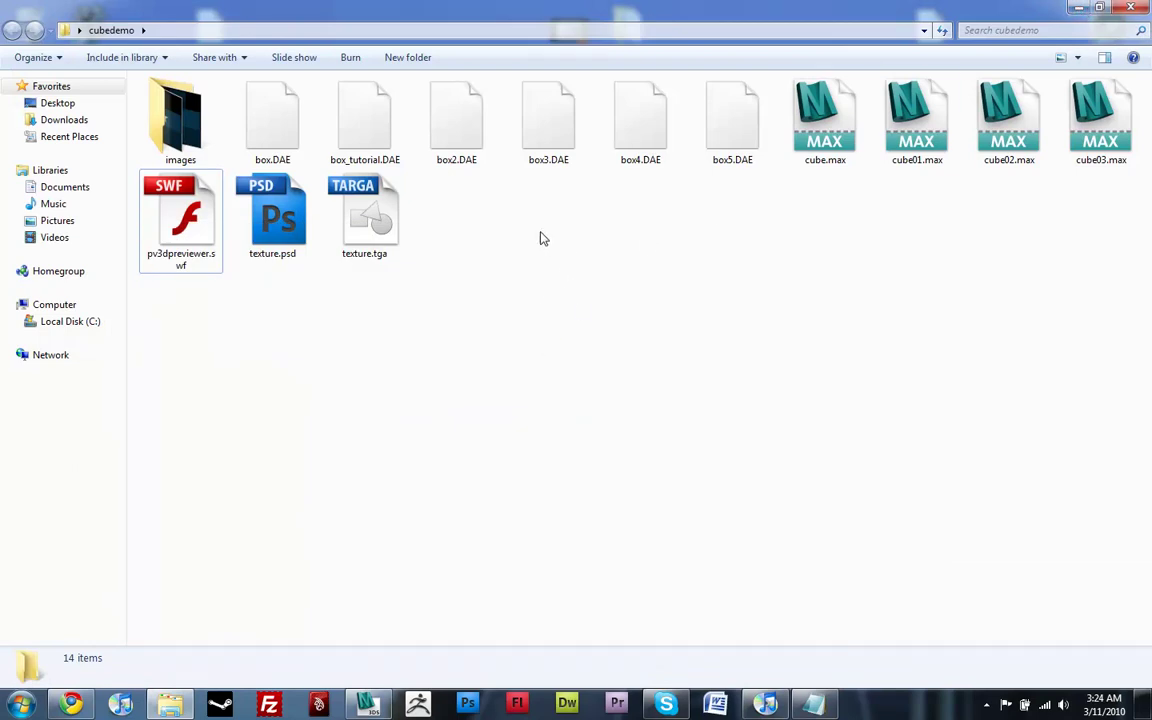
{"action": "double_click", "coordinate": [200, 222]}
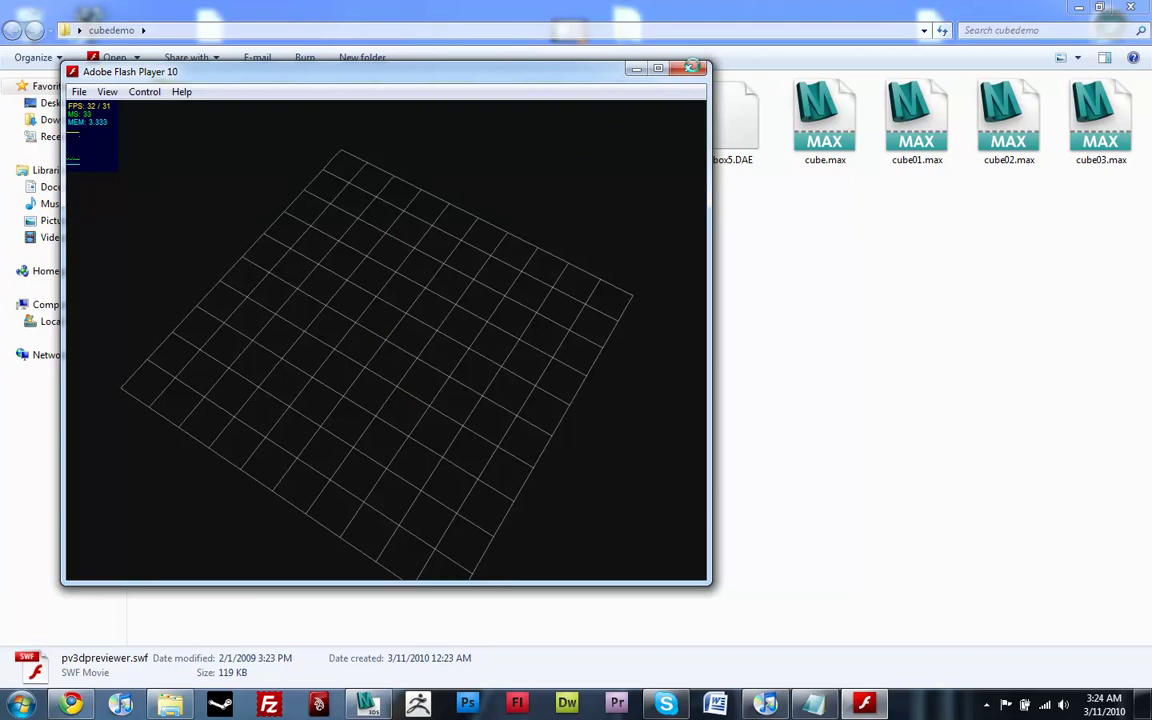
{"action": "right_click", "coordinate": [380, 336]}
{"action": "left_click", "coordinate": [438, 368]}
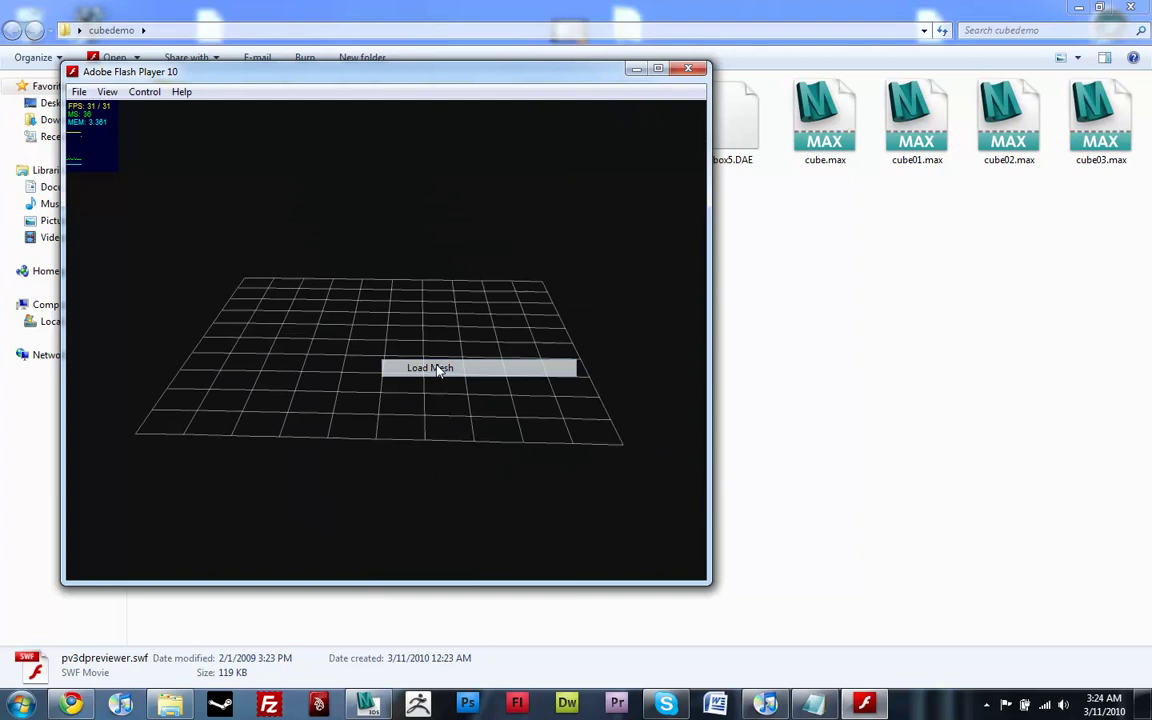
{"action": "left_click", "coordinate": [364, 205]}
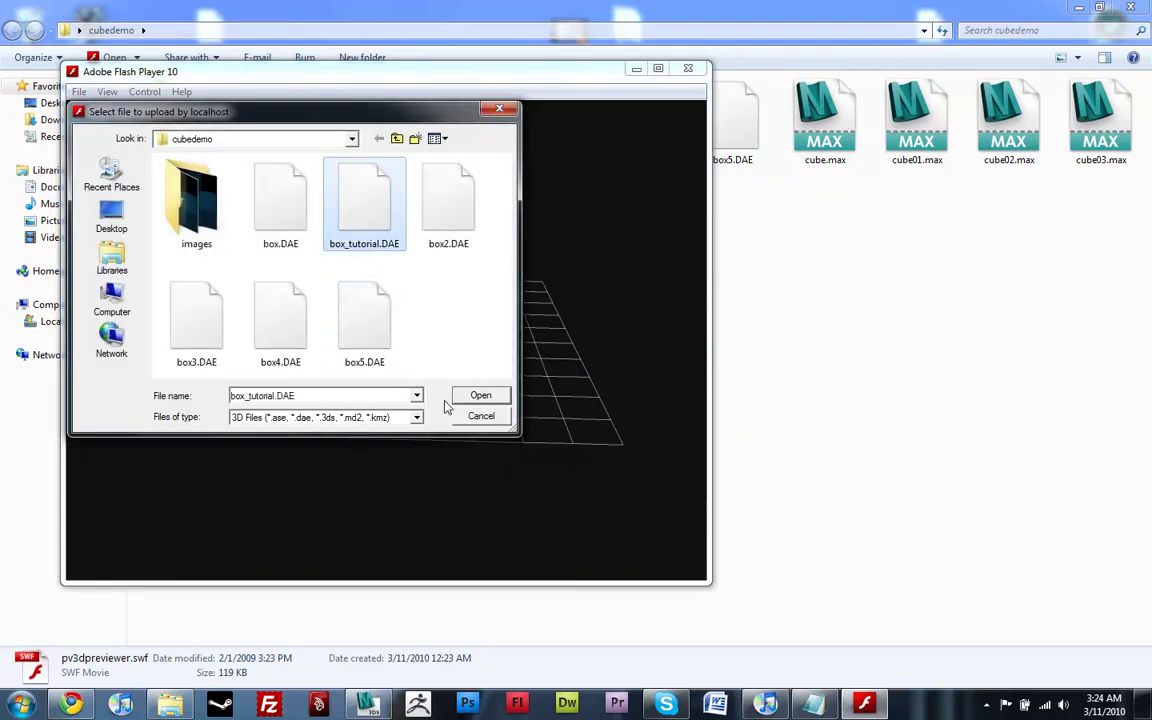
{"action": "left_click", "coordinate": [480, 395]}
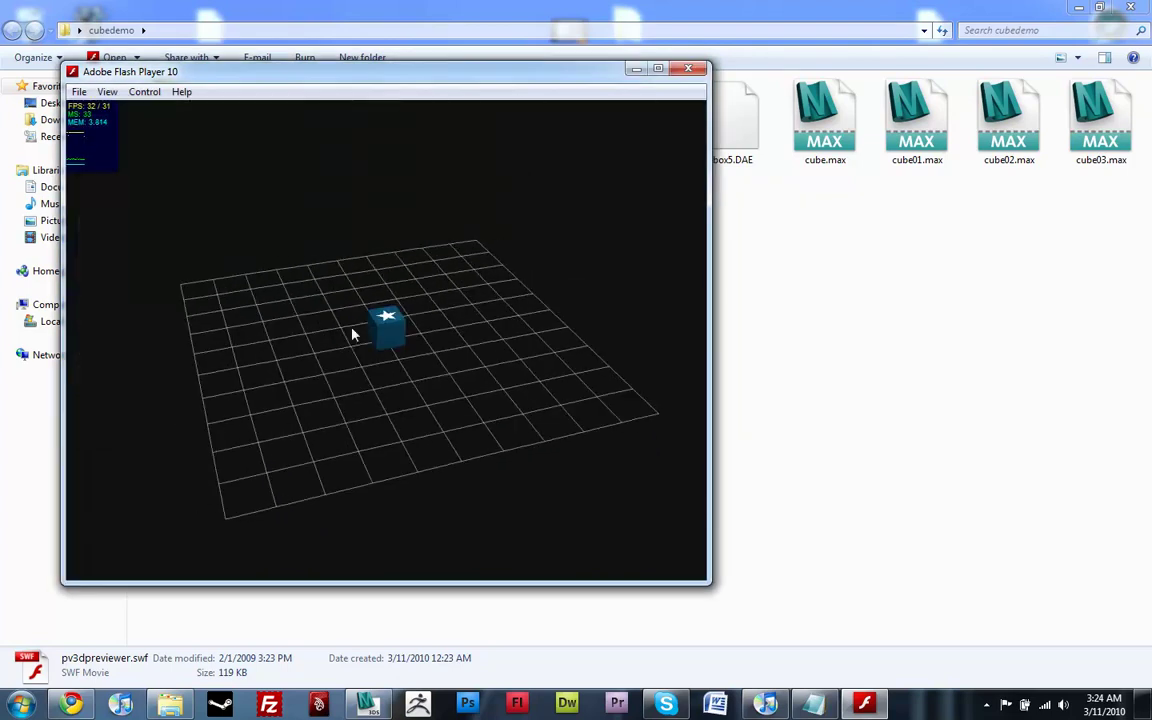
{"action": "left_click", "coordinate": [687, 70]}
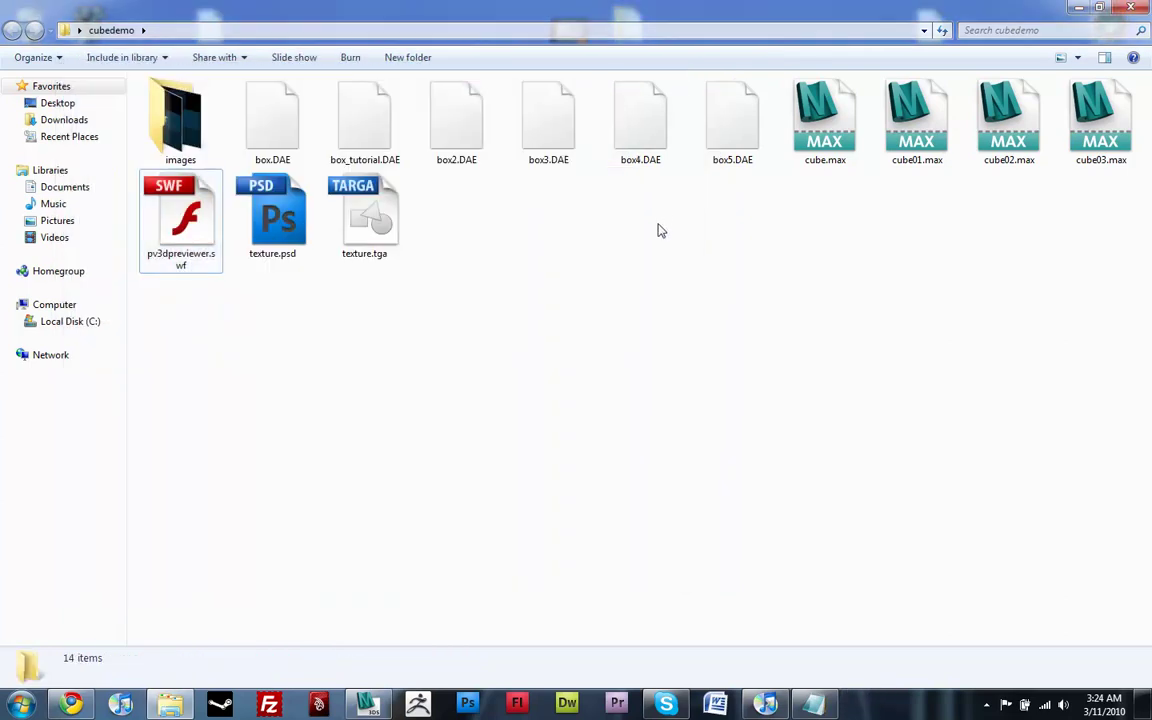
Select box_tutorial.DAE in cubedemo and bring up its Edit with Notepad++ option
{"action": "left_click", "coordinate": [362, 124]}
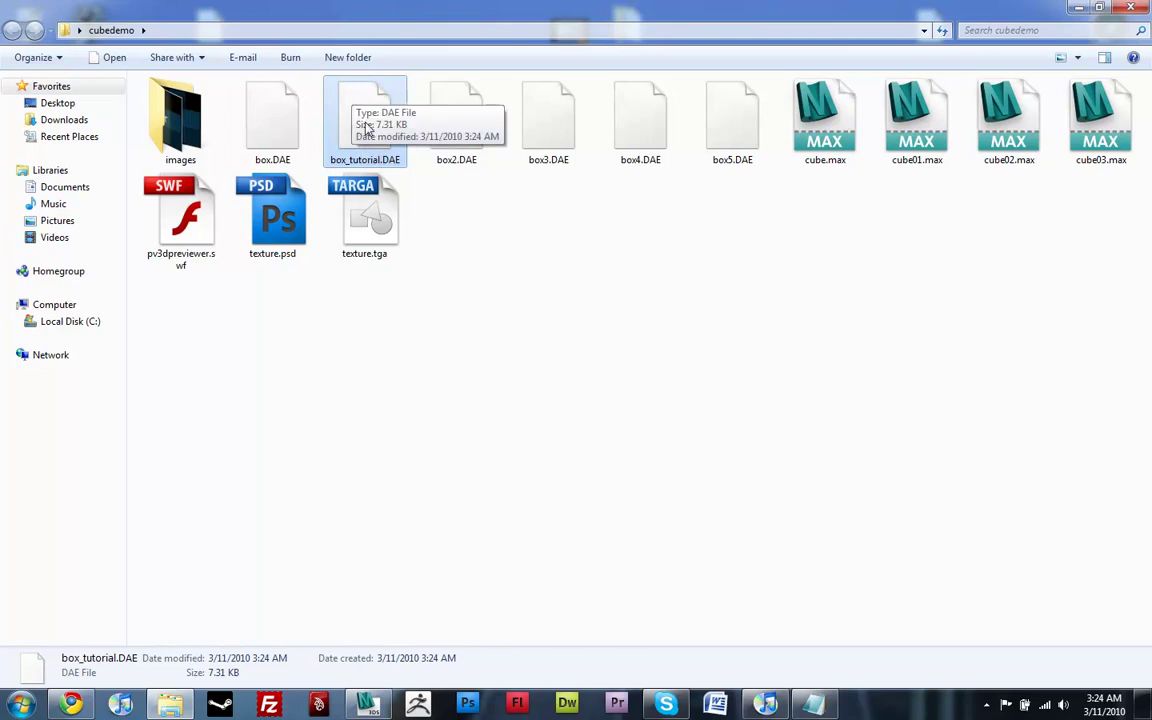
{"action": "right_click", "coordinate": [367, 127]}
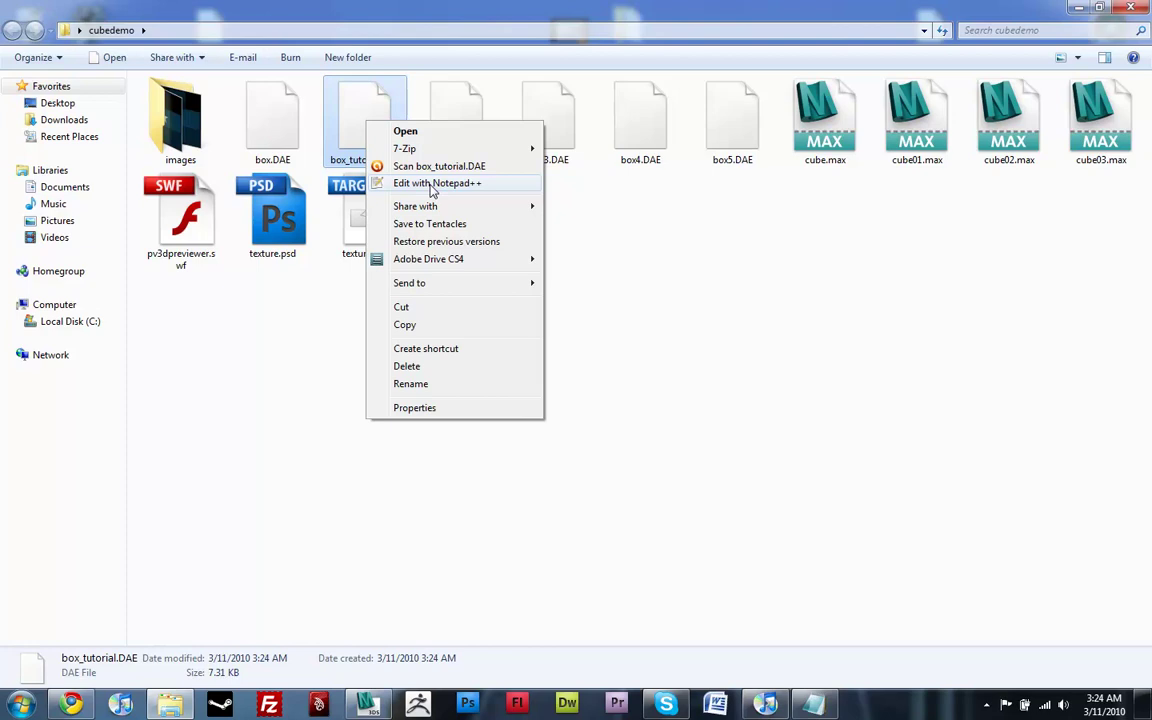
Open box_tutorial.DAE in Notepad++ and locate the library_images block around lines 15–18
{"action": "left_click", "coordinate": [434, 190]}
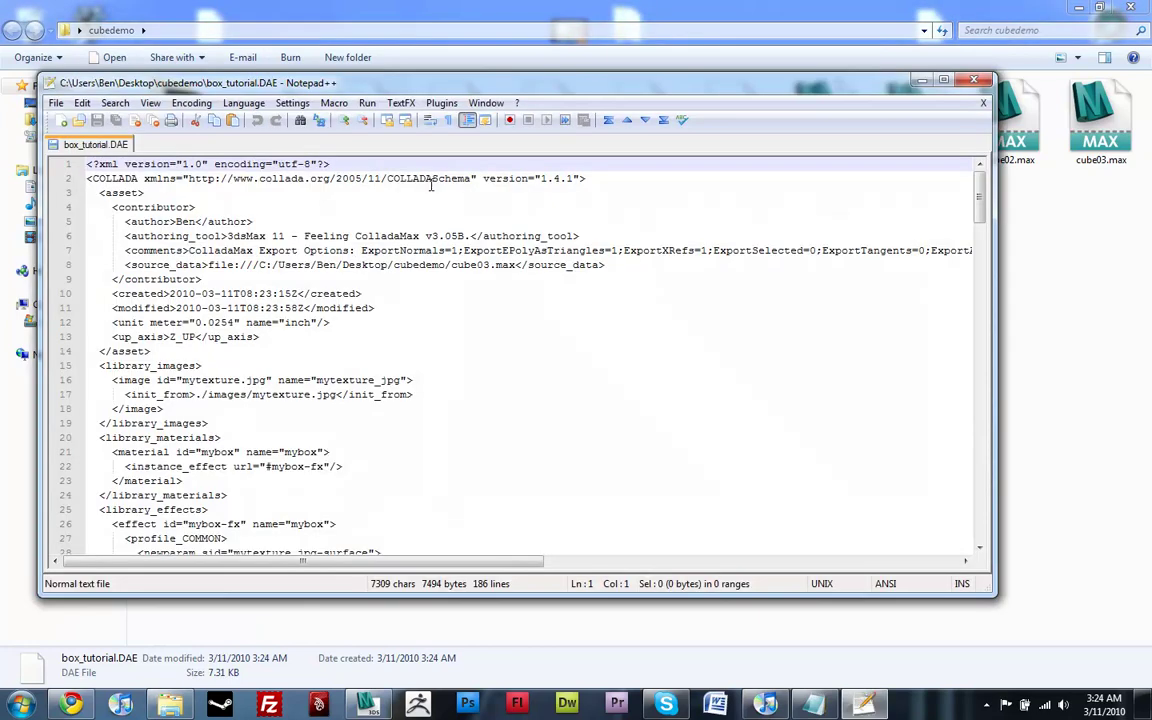
{"action": "left_click", "coordinate": [290, 294]}
{"action": "scroll", "coordinate": [250, 250], "scroll_direction": "down", "scroll_amount": 1}
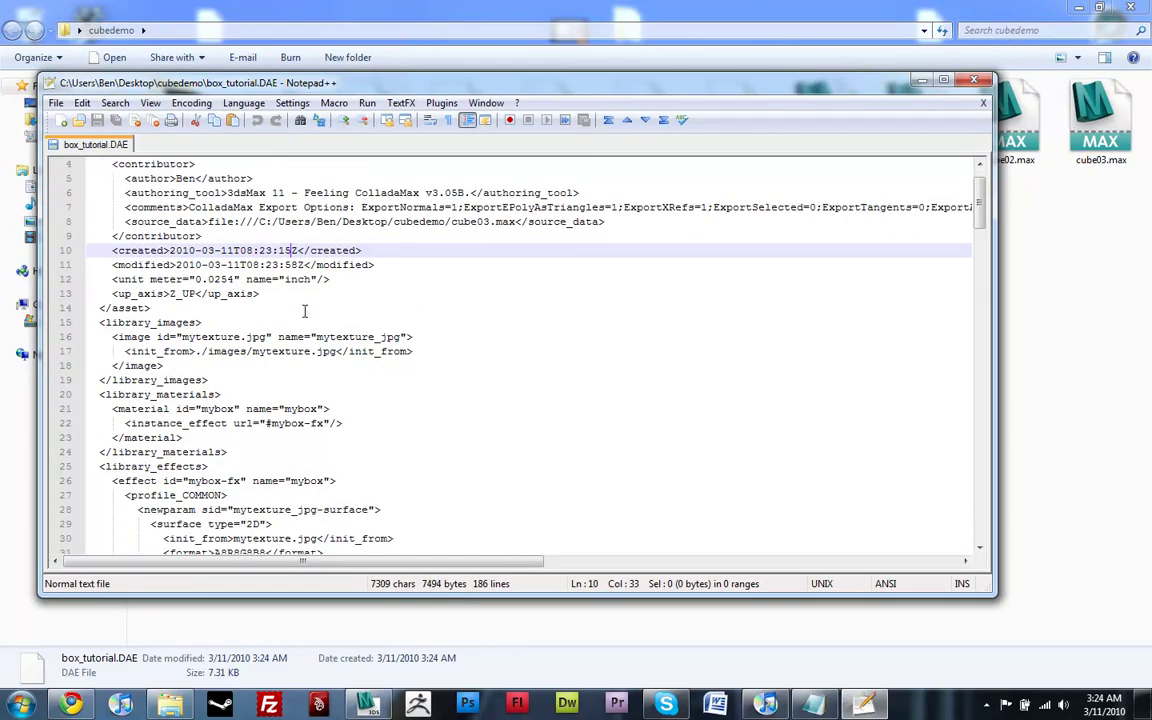
{"action": "scroll", "coordinate": [200, 200], "scroll_direction": "up", "scroll_amount": 1}
{"action": "scroll", "coordinate": [305, 342], "scroll_direction": "down", "scroll_amount": 3}
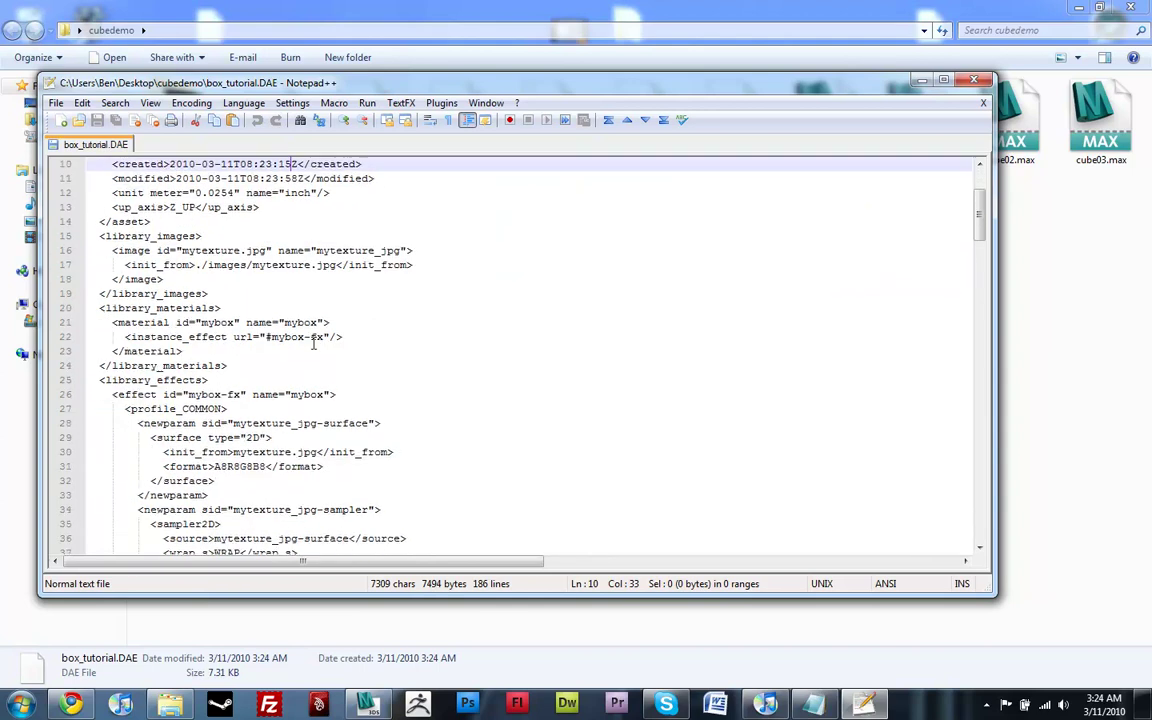
{"action": "left_click", "coordinate": [217, 251]}
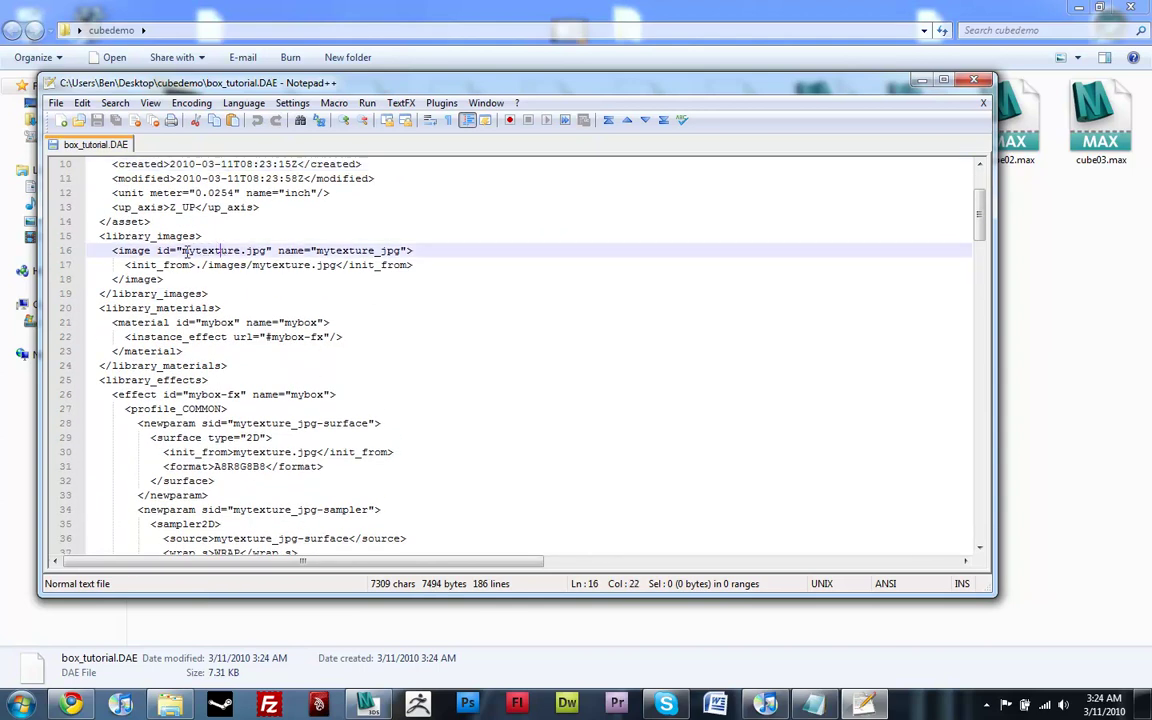
{"action": "left_click_drag", "start_coordinate": [99, 236], "coordinate": [337, 293]}
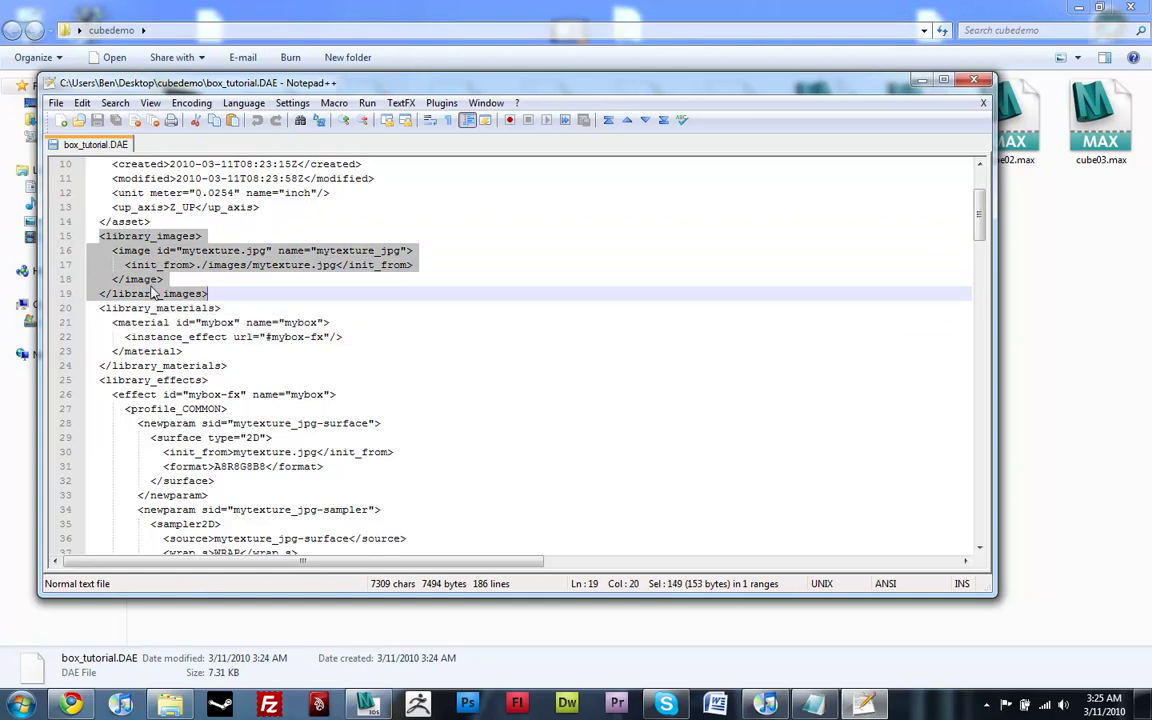
{"action": "left_click", "coordinate": [228, 250]}
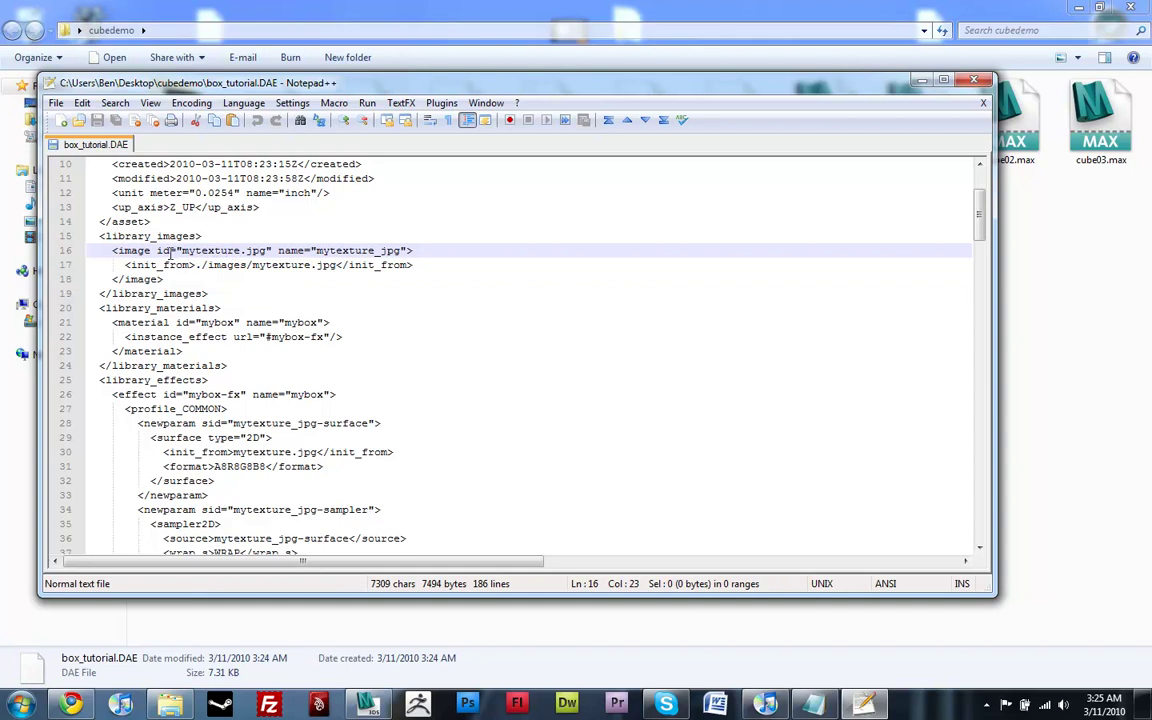
Examine the line 17 texture path ./images/mytexture.jpg by selecting its parts
{"action": "left_click_drag", "start_coordinate": [196, 265], "coordinate": [338, 265]}
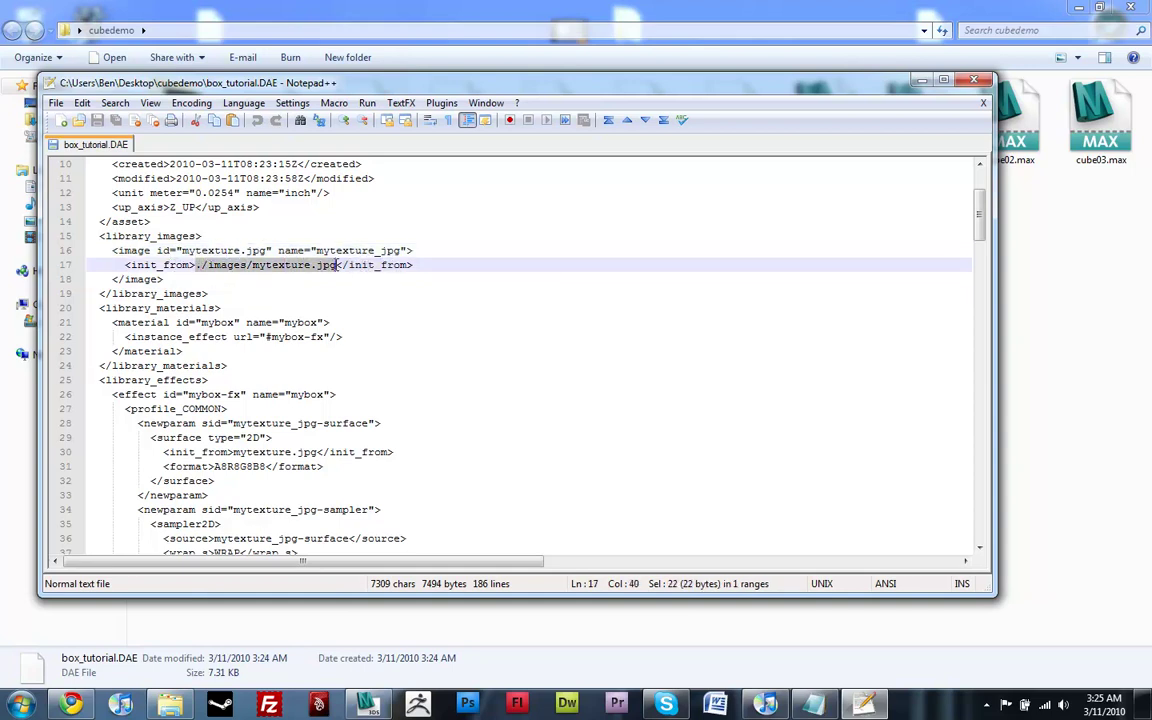
{"action": "left_click", "coordinate": [193, 265]}
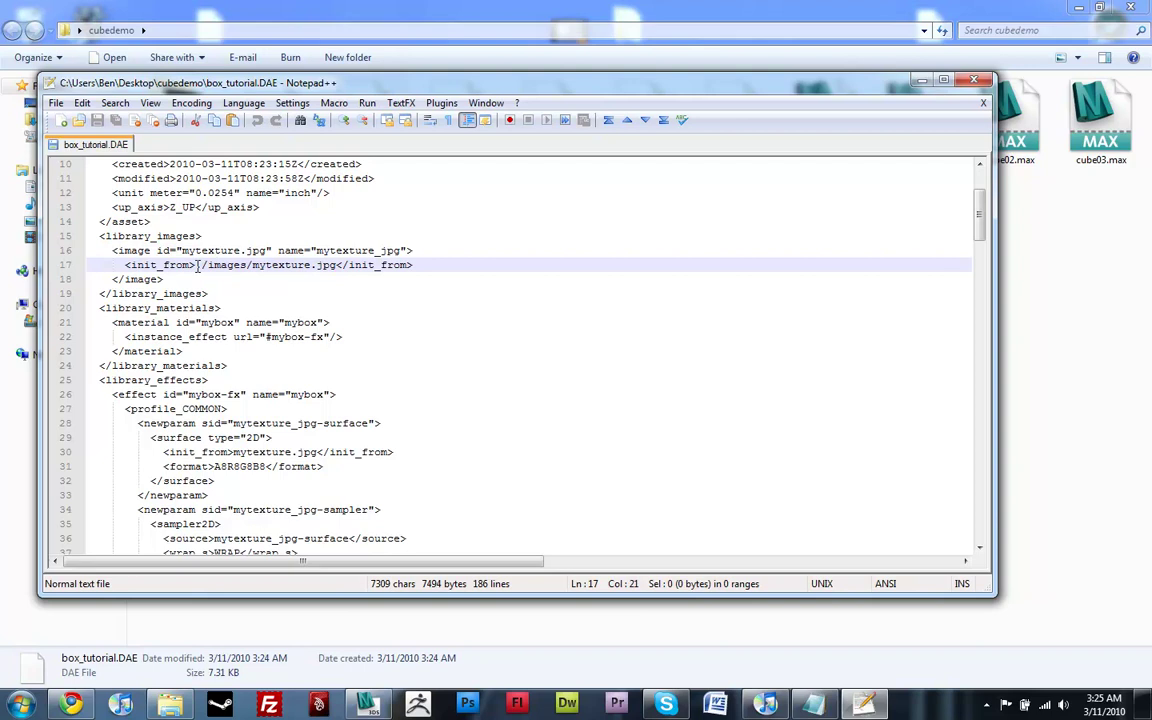
{"action": "left_click_drag", "start_coordinate": [197, 265], "coordinate": [338, 265]}
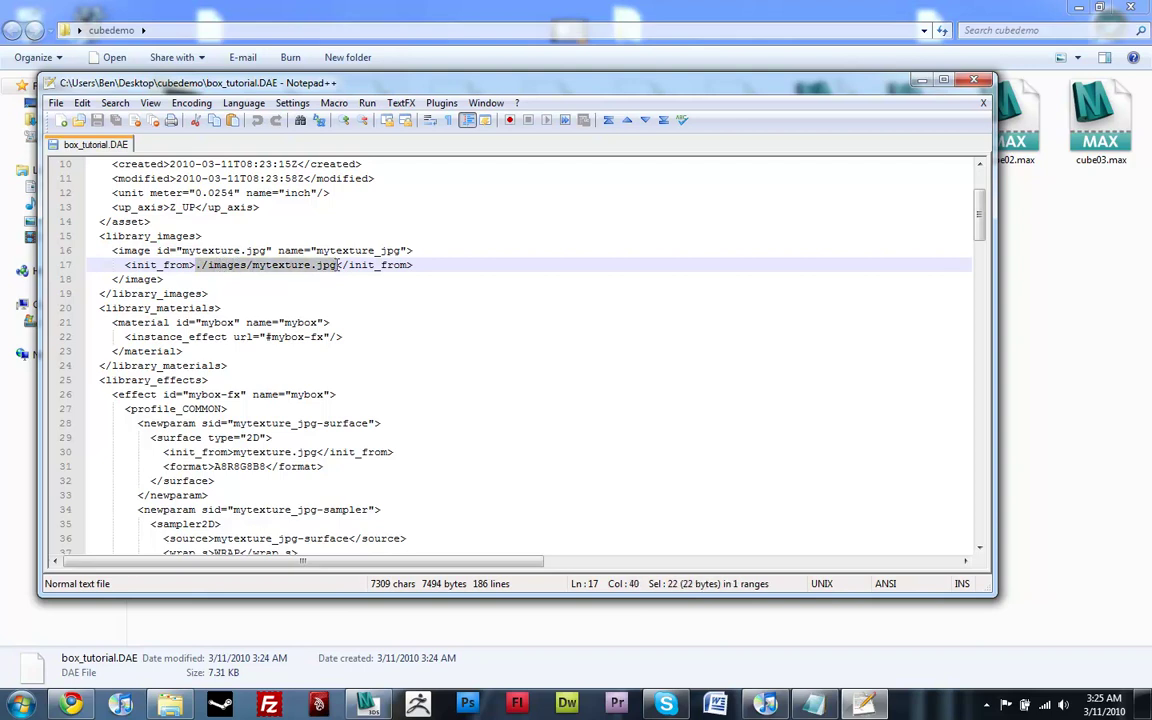
{"action": "left_click", "coordinate": [277, 265]}
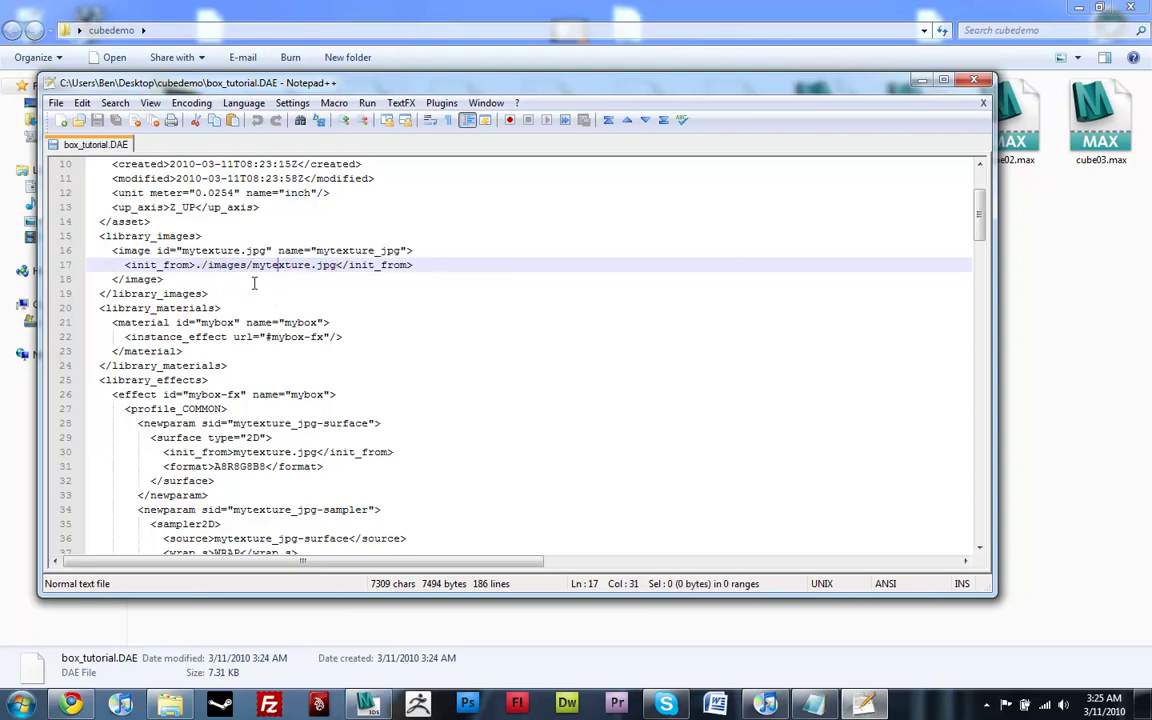
{"action": "left_click_drag", "start_coordinate": [253, 265], "coordinate": [337, 265]}
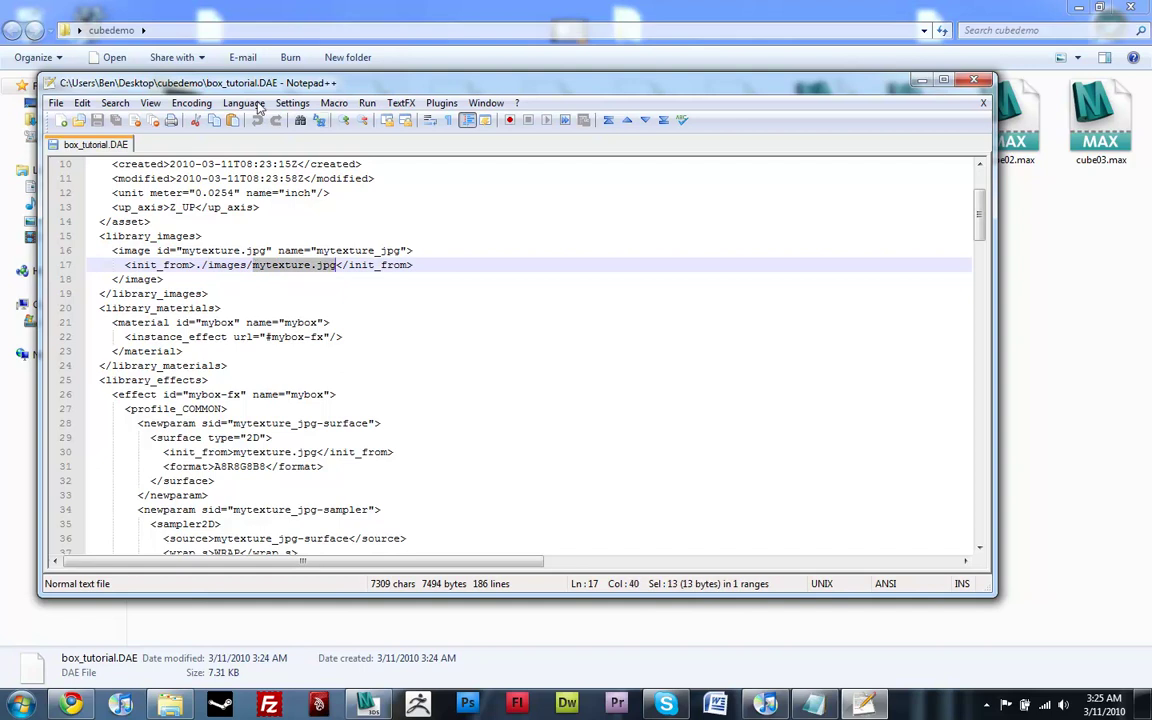
{"action": "left_click_drag", "start_coordinate": [267, 90], "coordinate": [803, 348]}
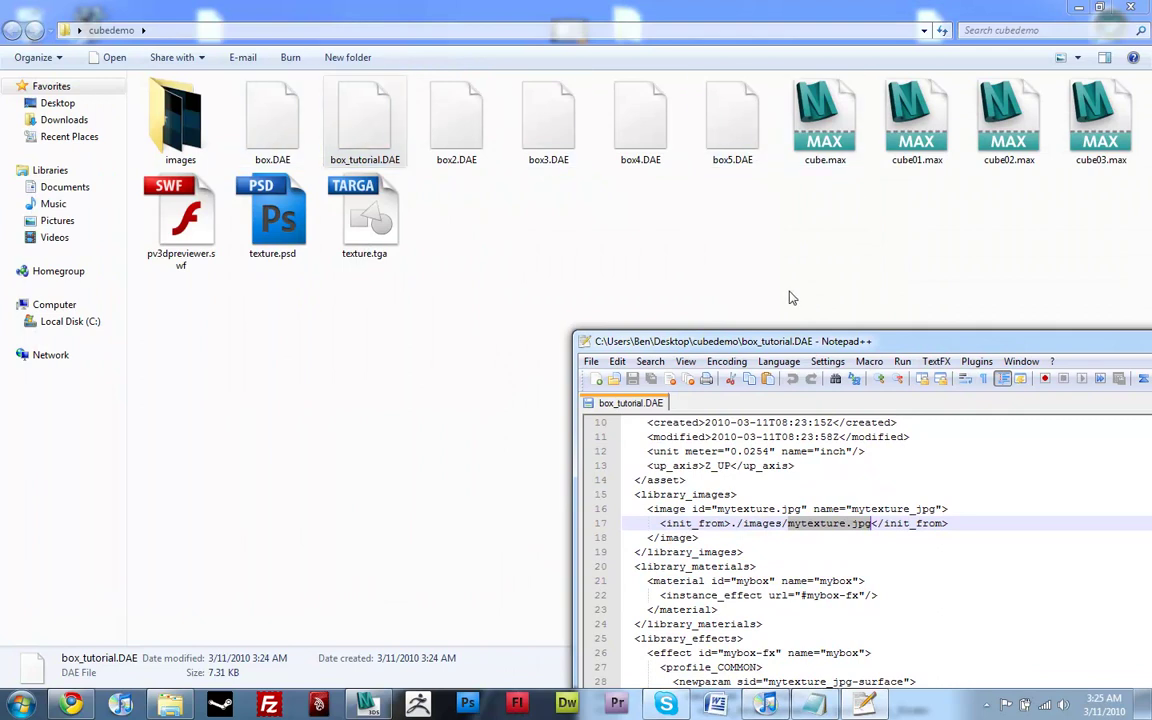
{"action": "left_click_drag", "start_coordinate": [728, 341], "coordinate": [442, 100]}
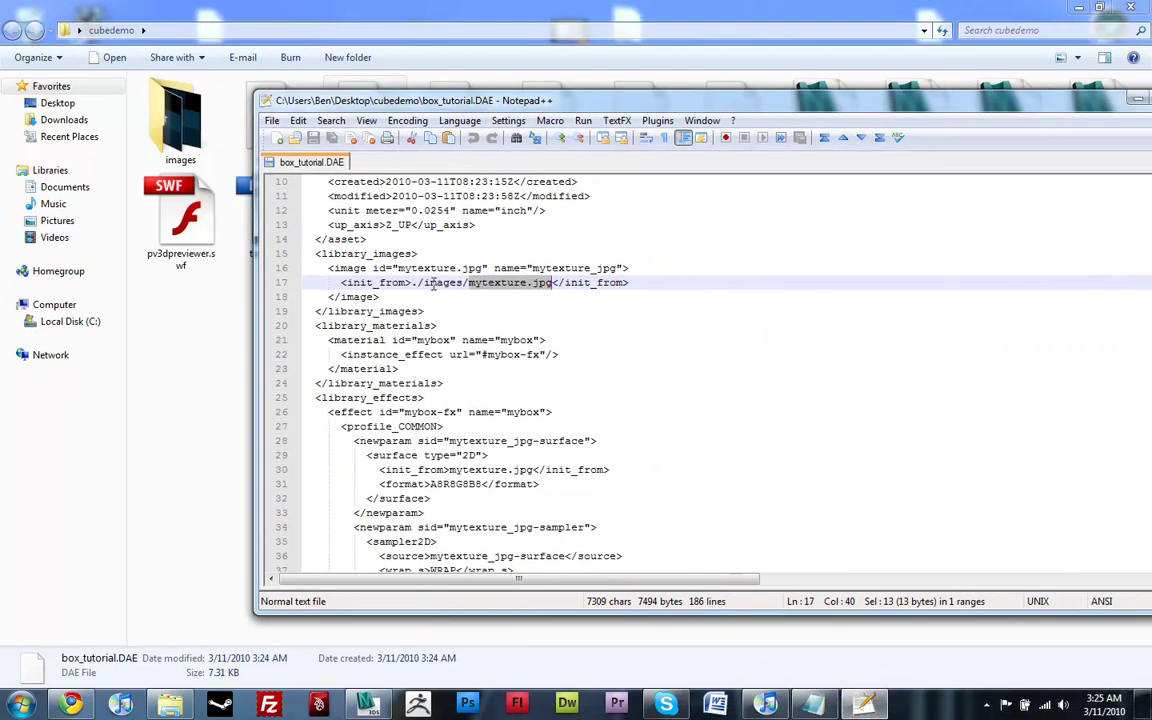
{"action": "left_click", "coordinate": [424, 283]}
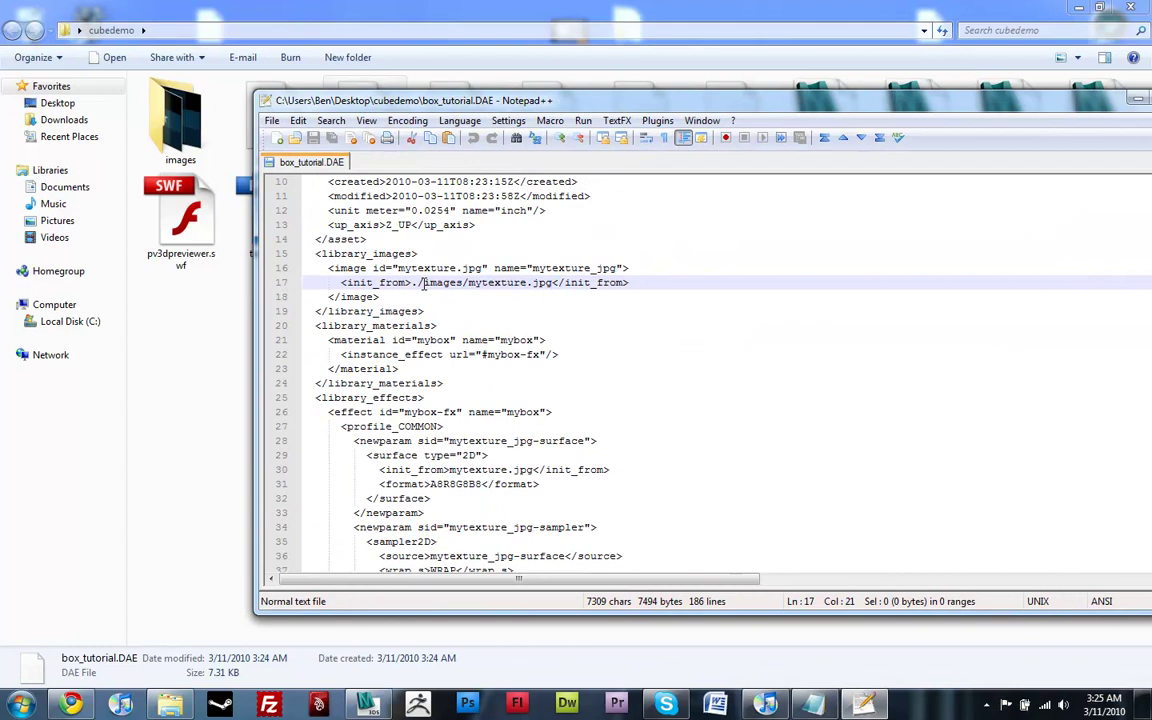
Delete 'images/' and the leading './' so line 17 reads mytexture.jpg
{"action": "left_click_drag", "start_coordinate": [424, 283], "coordinate": [468, 283]}
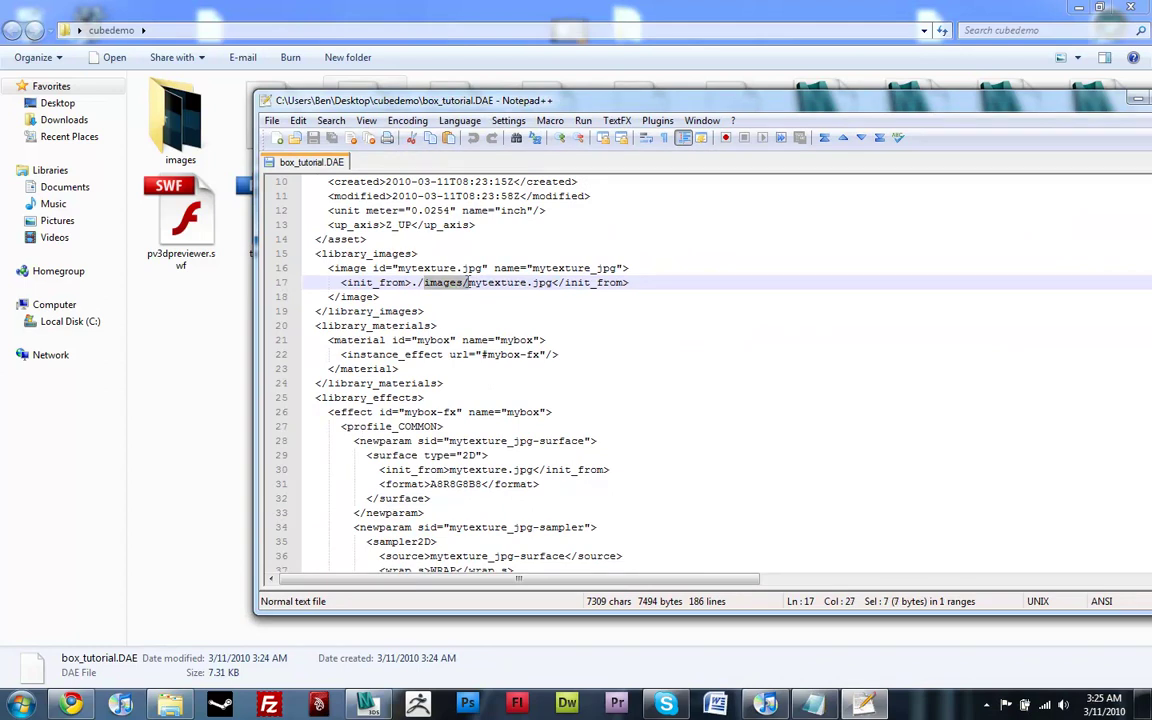
{"action": "key", "text": "Delete"}
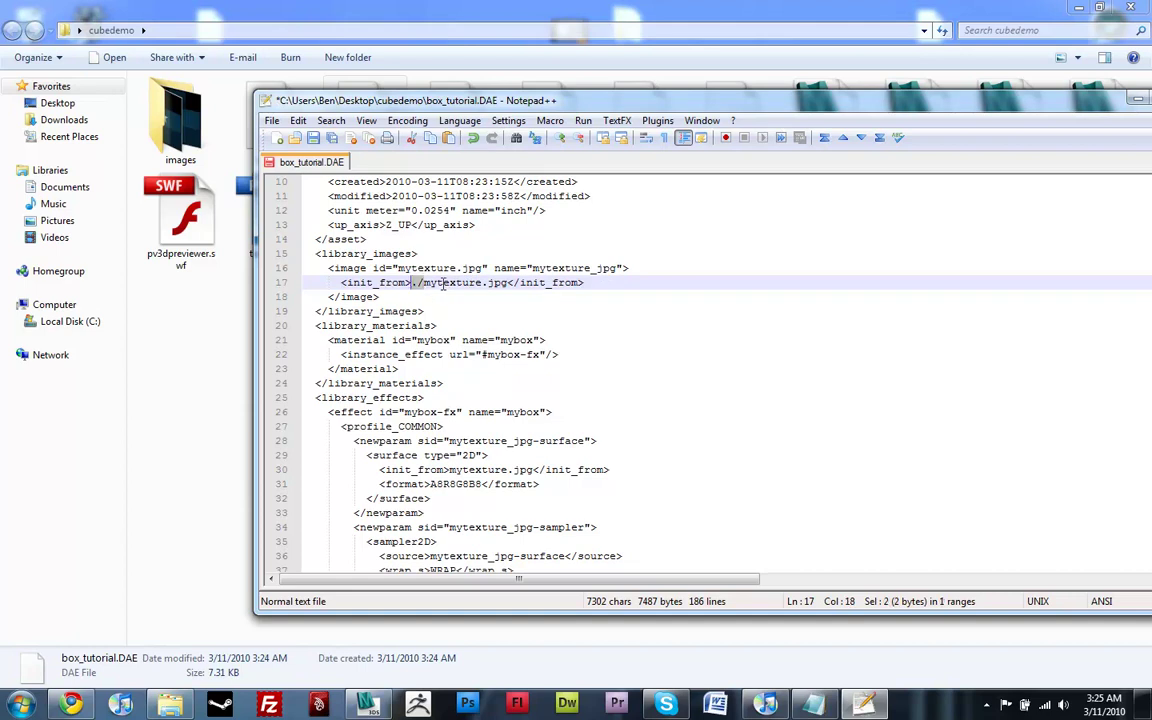
{"action": "key", "text": "Delete"}
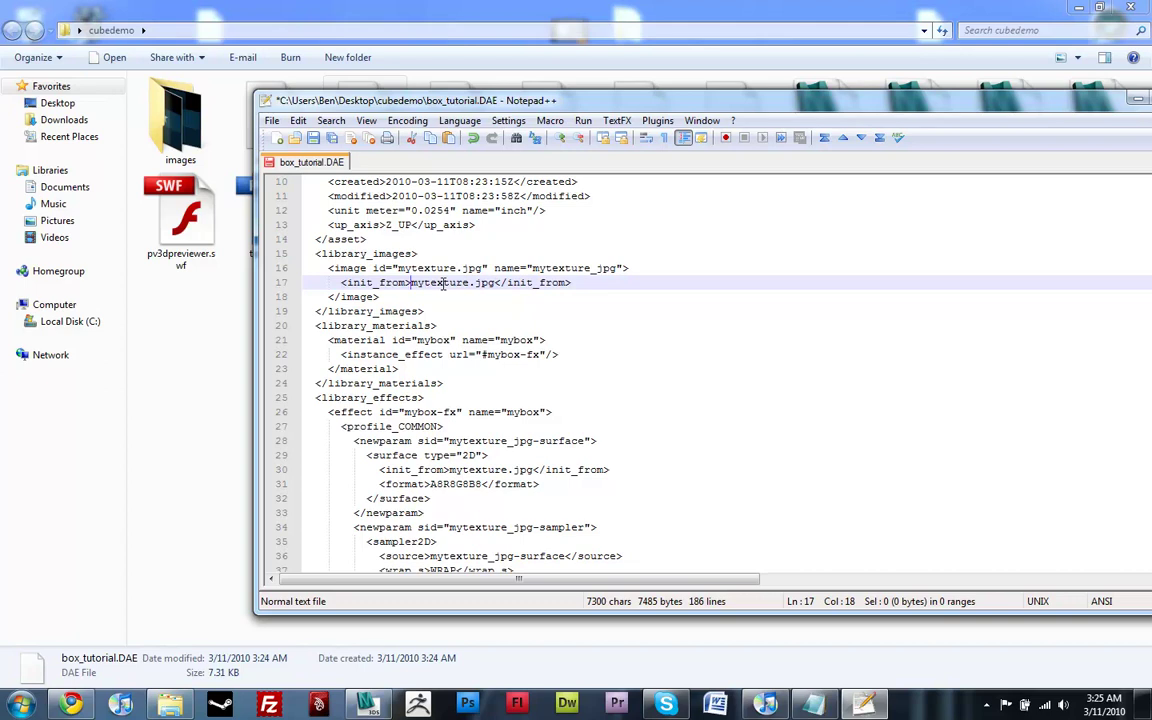
Scroll to the material definition and select the mybox id on line 21
{"action": "left_click", "coordinate": [443, 354]}
{"action": "scroll", "coordinate": [484, 352], "scroll_direction": "down", "scroll_amount": 2}
{"action": "scroll", "coordinate": [484, 352], "scroll_direction": "up", "scroll_amount": 2}
{"action": "scroll", "coordinate": [484, 352], "scroll_direction": "up", "scroll_amount": 1}
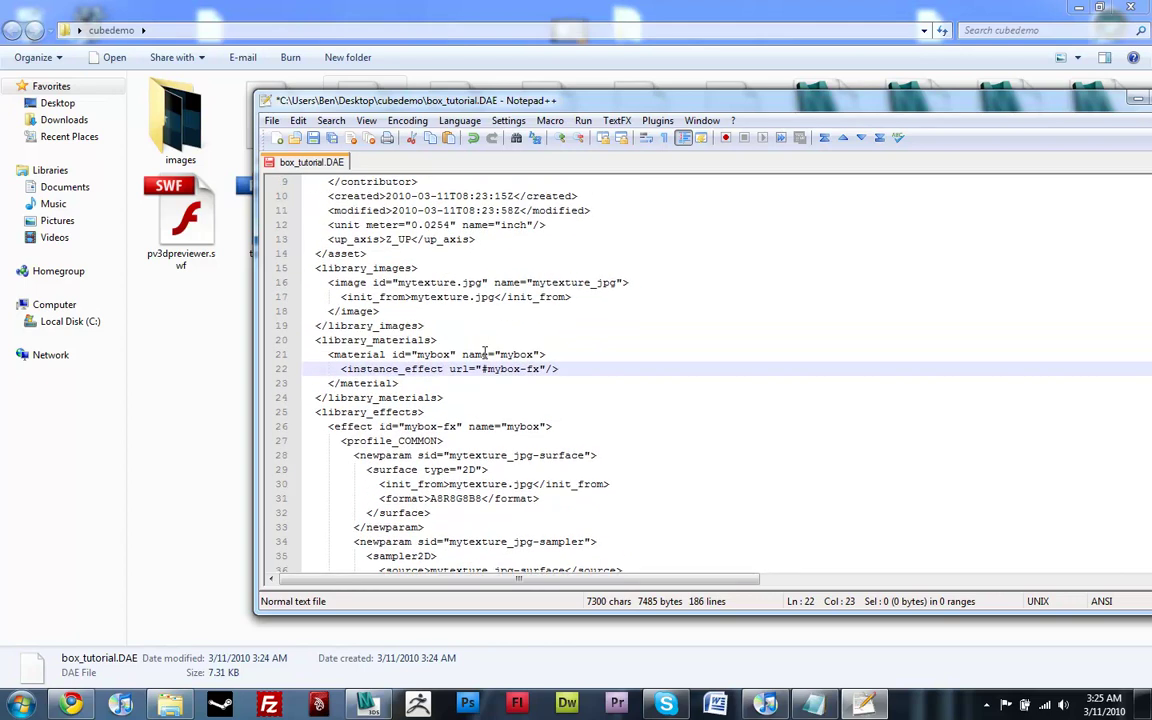
{"action": "scroll", "coordinate": [484, 352], "scroll_direction": "down", "scroll_amount": 1}
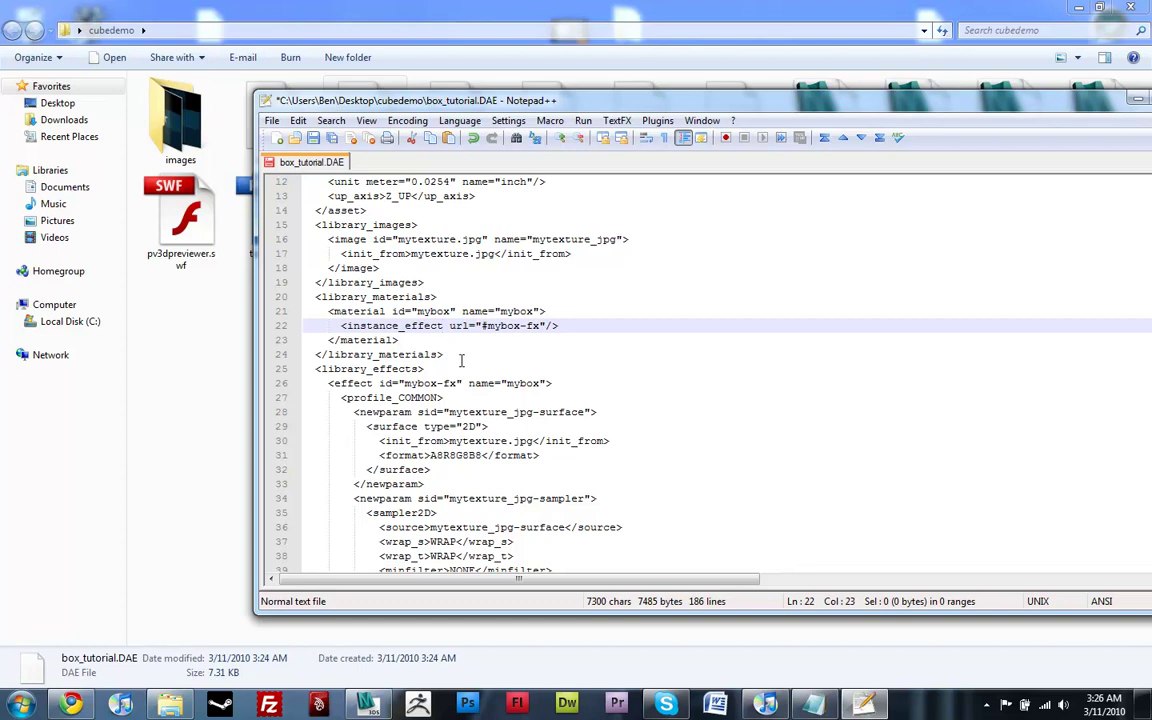
{"action": "scroll", "coordinate": [484, 352], "scroll_direction": "up", "scroll_amount": 1}
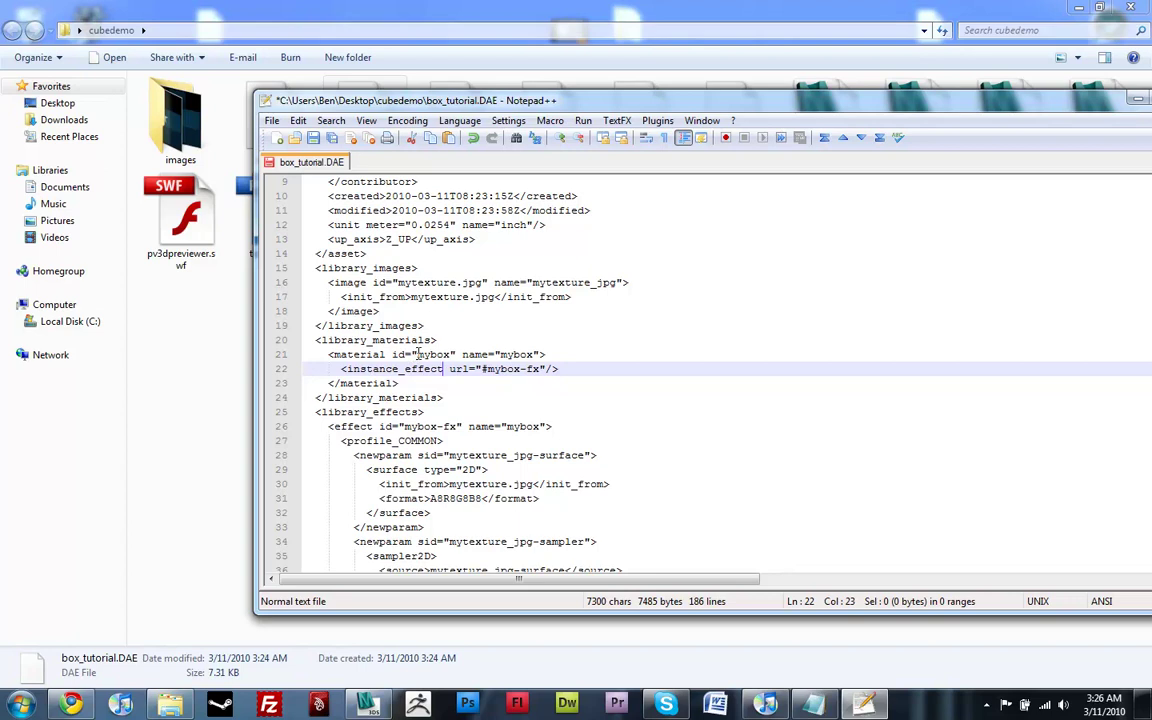
{"action": "left_click_drag", "start_coordinate": [418, 354], "coordinate": [452, 354]}
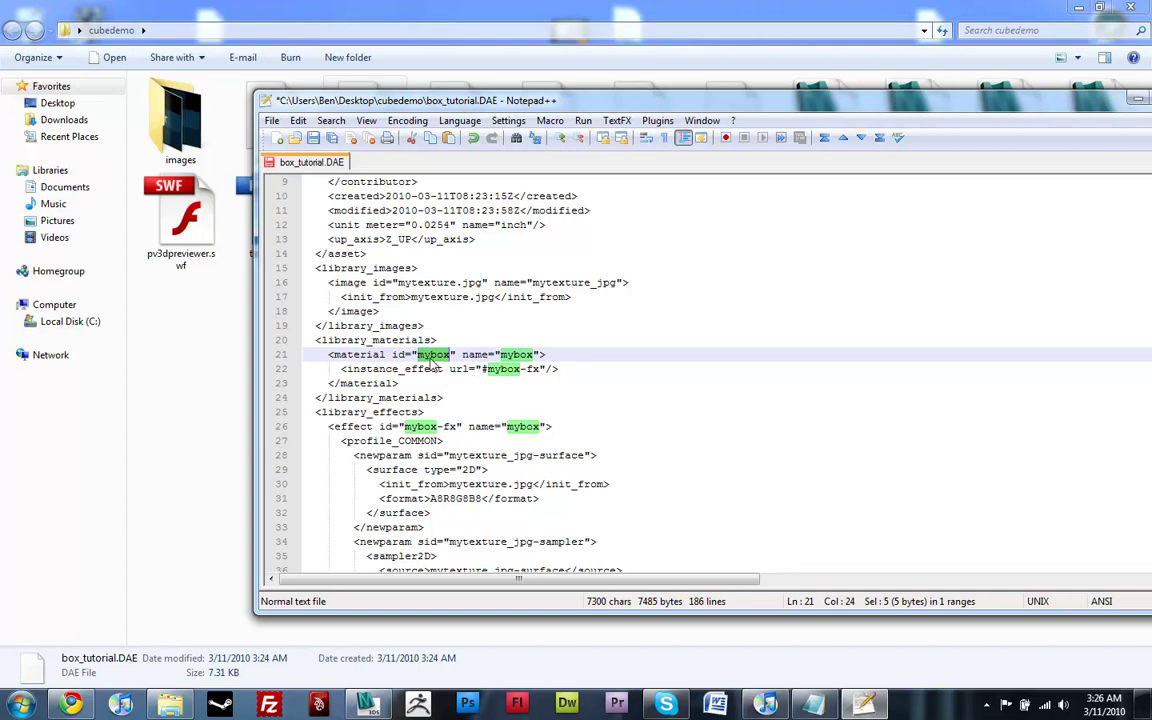
{"action": "left_click_drag", "start_coordinate": [418, 354], "coordinate": [453, 354]}
Reselect the mybox name on line 21 so every occurrence is highlighted
{"action": "left_click", "coordinate": [418, 355]}
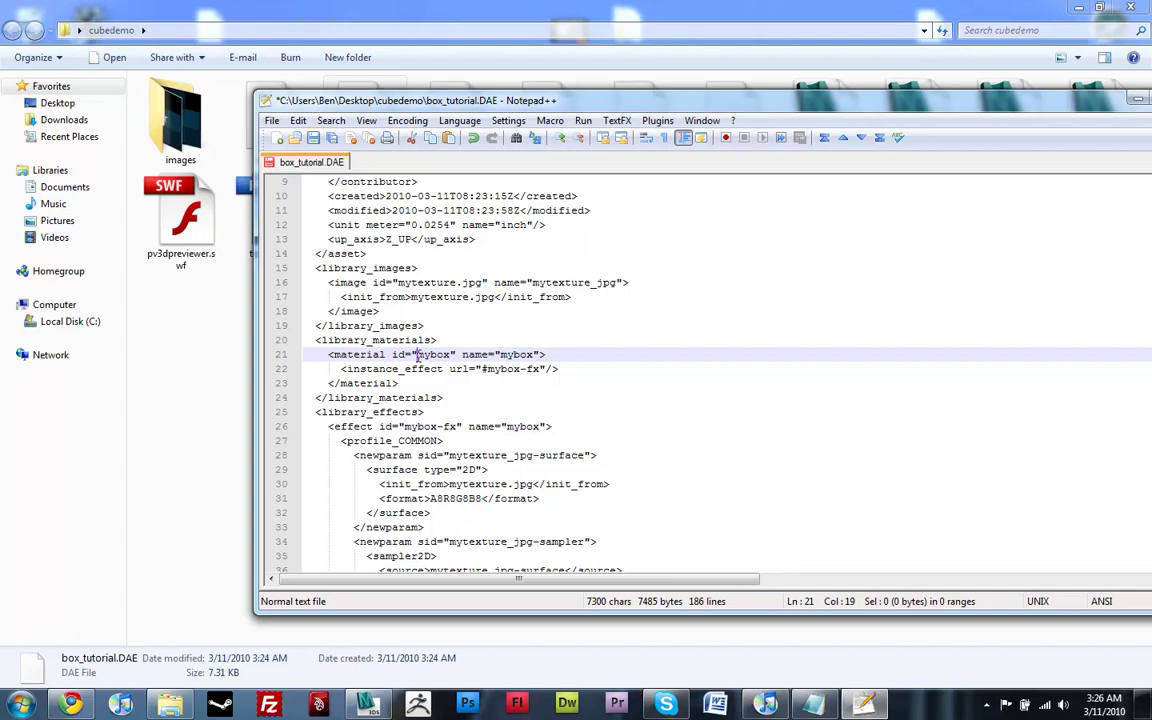
{"action": "left_click_drag", "start_coordinate": [418, 355], "coordinate": [452, 355]}
{"action": "right_click", "coordinate": [435, 362]}
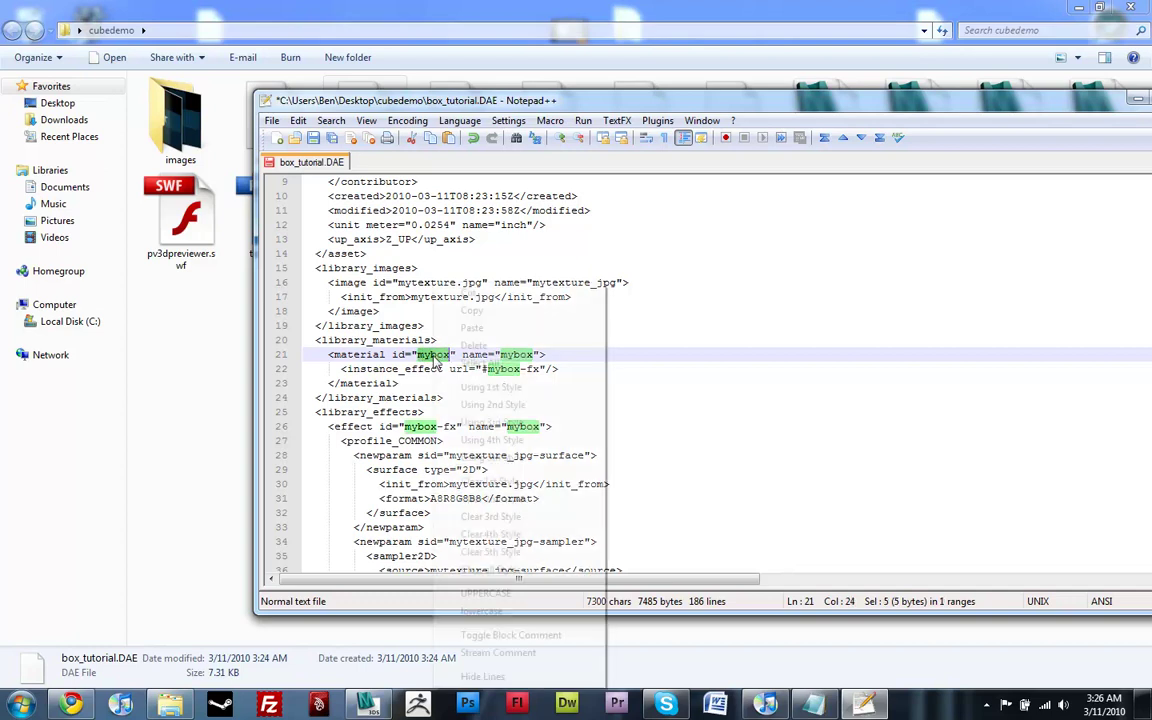
{"action": "left_click", "coordinate": [424, 355]}
{"action": "triple_click", "coordinate": [424, 355]}
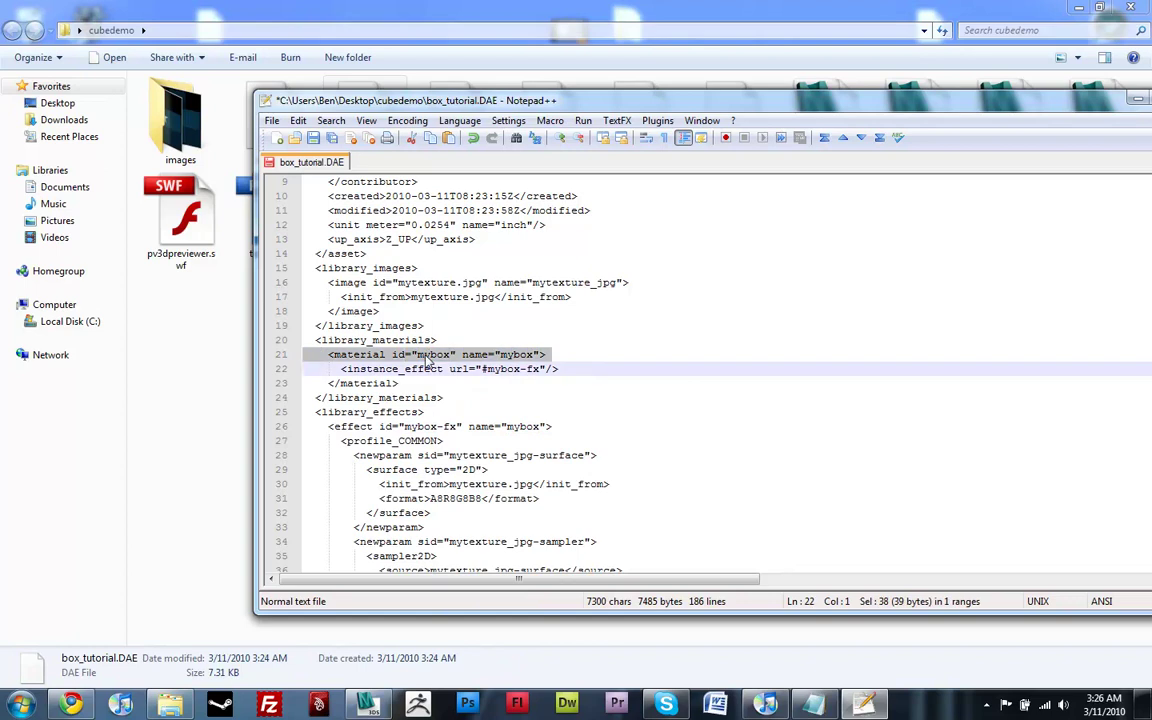
{"action": "left_click", "coordinate": [424, 355]}
{"action": "left_click_drag", "start_coordinate": [416, 355], "coordinate": [450, 350]}
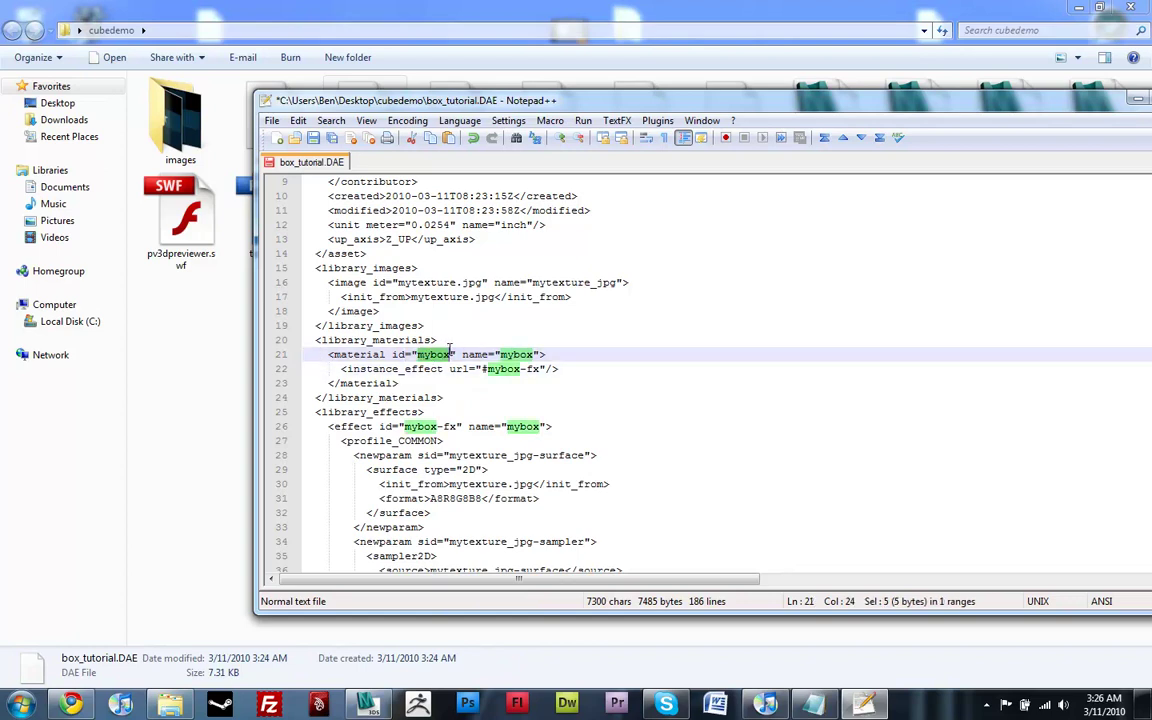
Open Find and Replace for mybox, then dismiss it without replacing anything
{"action": "key", "text": "ctrl+f"}
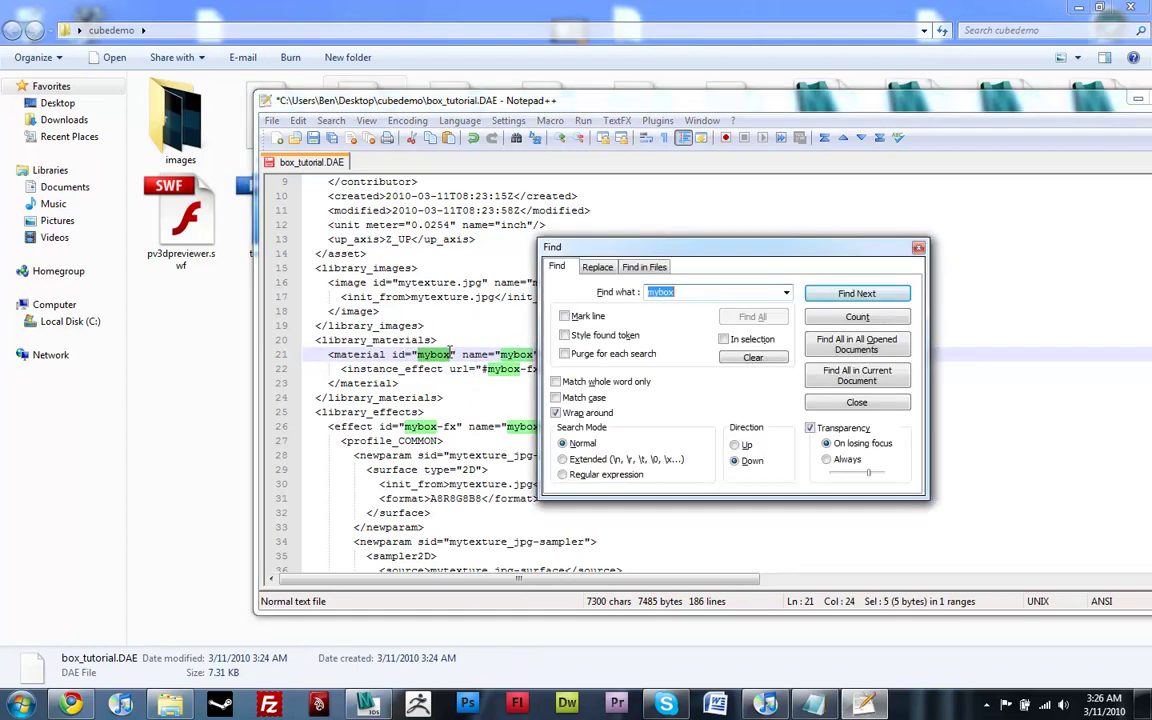
{"action": "key", "text": "ctrl+h"}
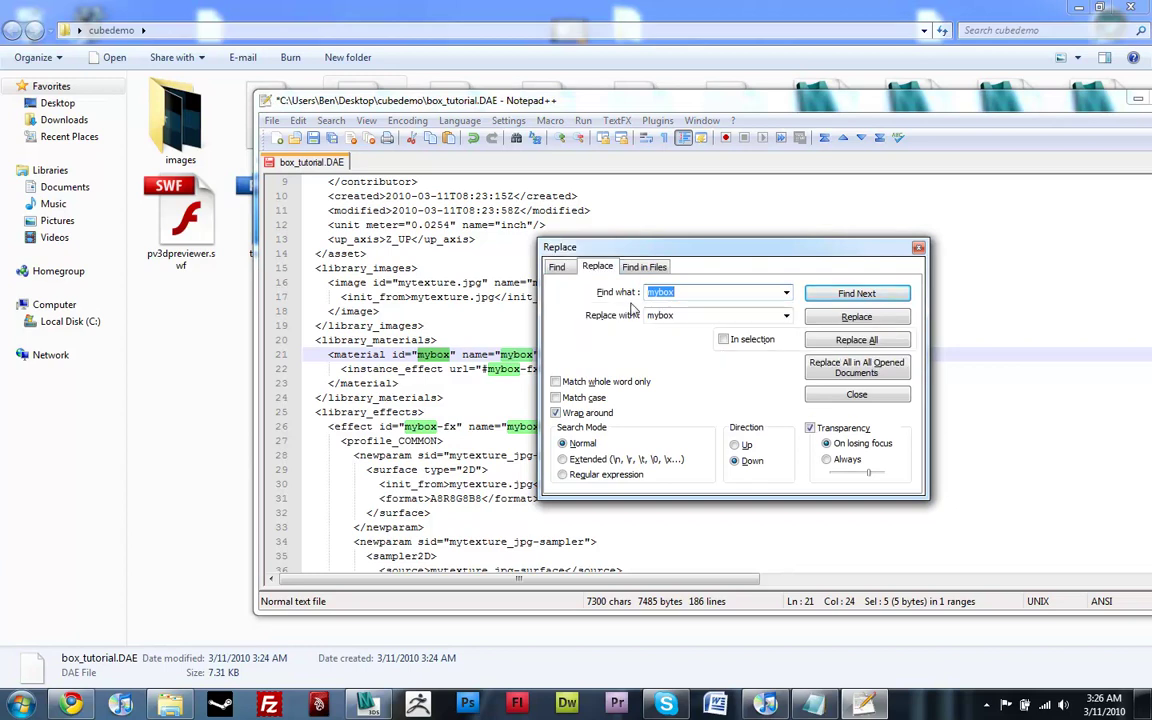
{"action": "left_click", "coordinate": [686, 315]}
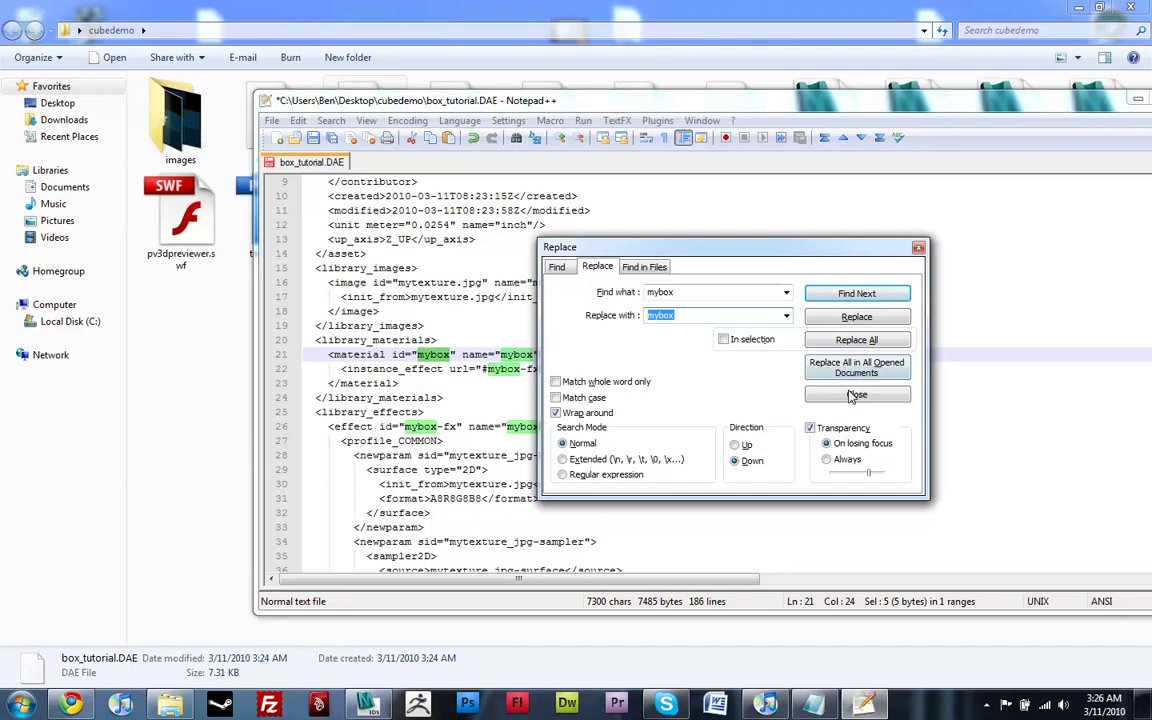
{"action": "key", "text": "Escape"}
{"action": "left_click_drag", "start_coordinate": [693, 95], "coordinate": [547, 97]}
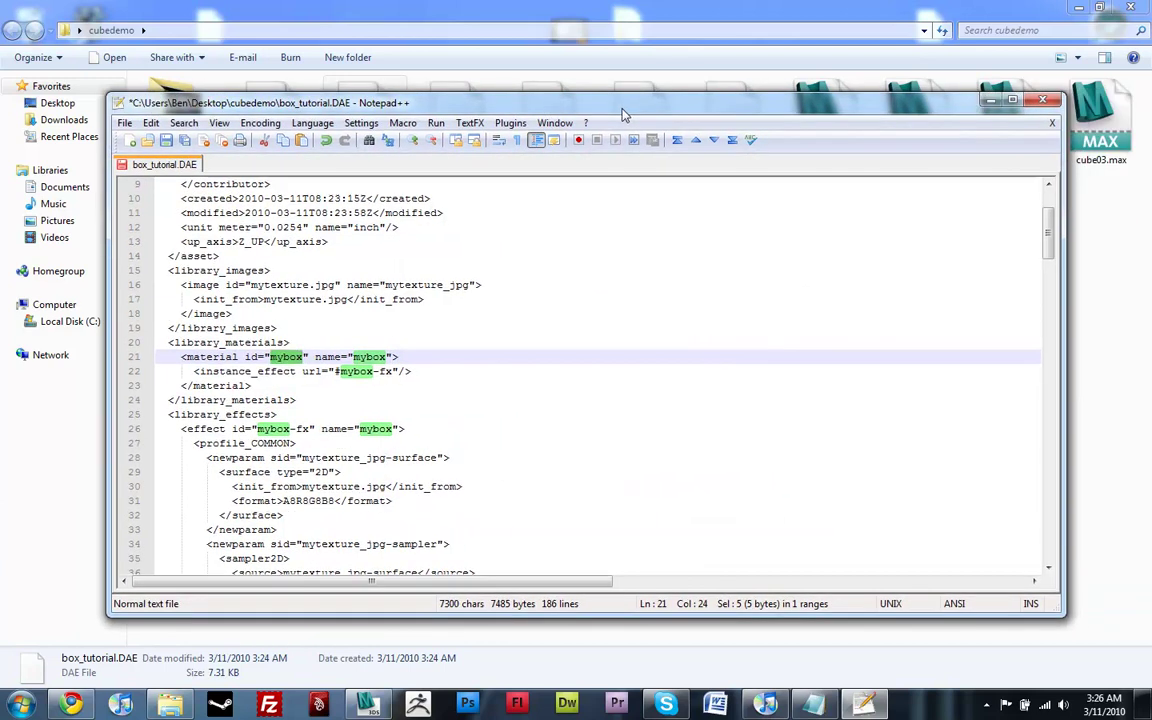
Close box_tutorial.DAE without saving and bring the 3ds Max scene back to the front
{"action": "left_click", "coordinate": [481, 332]}
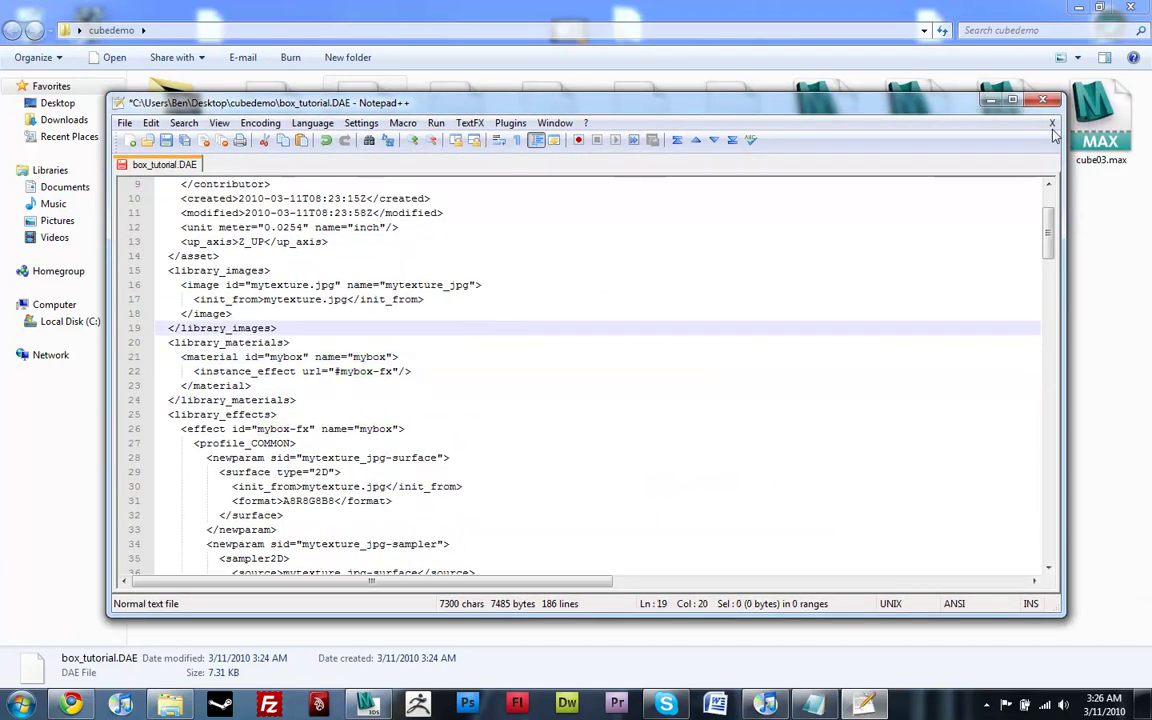
{"action": "left_click", "coordinate": [1042, 100]}
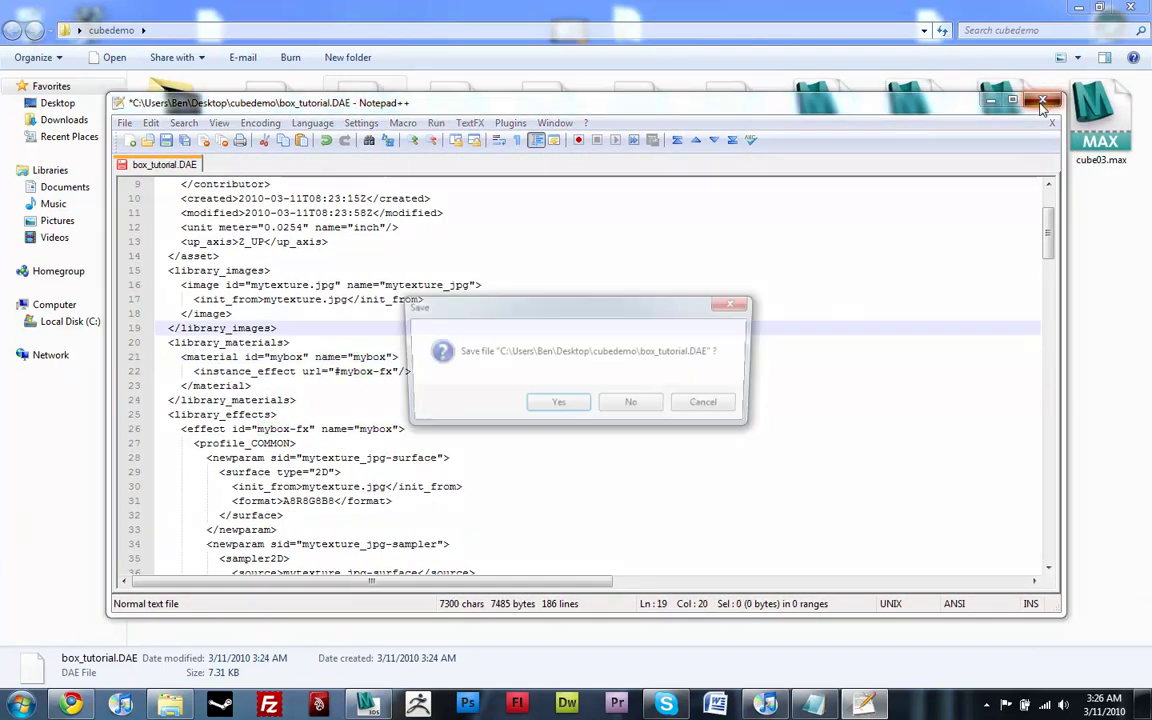
{"action": "left_click", "coordinate": [630, 401]}
{"action": "left_click", "coordinate": [587, 398]}
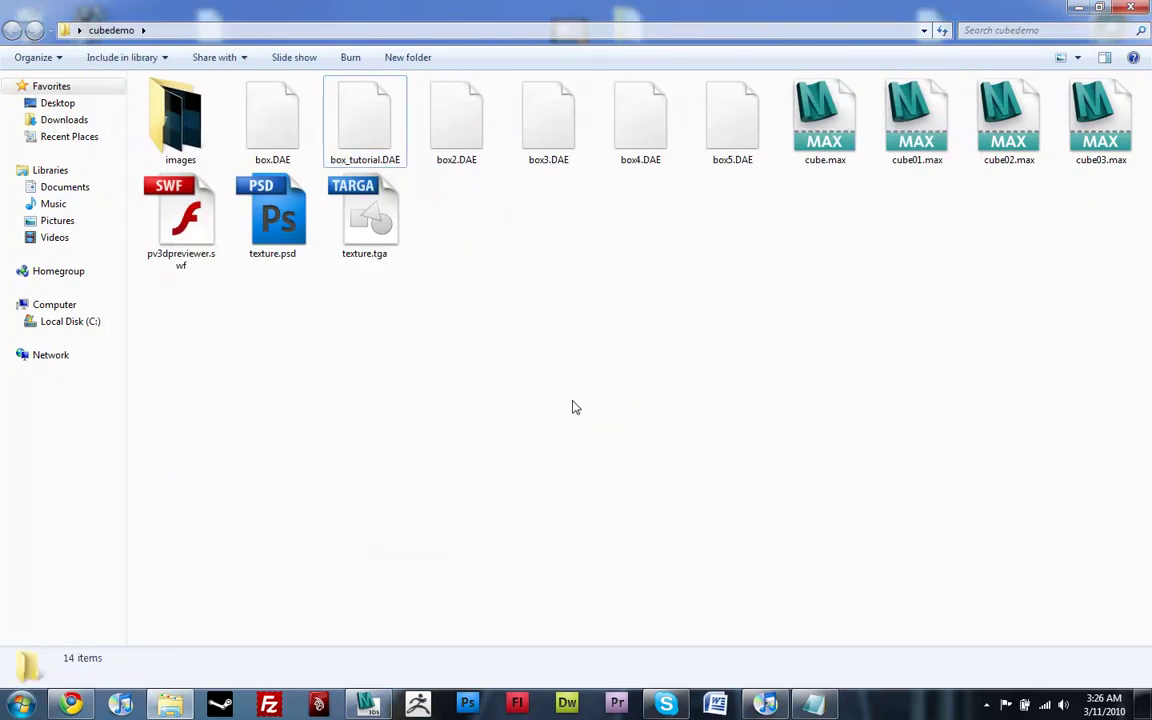
{"action": "left_click", "coordinate": [370, 705]}
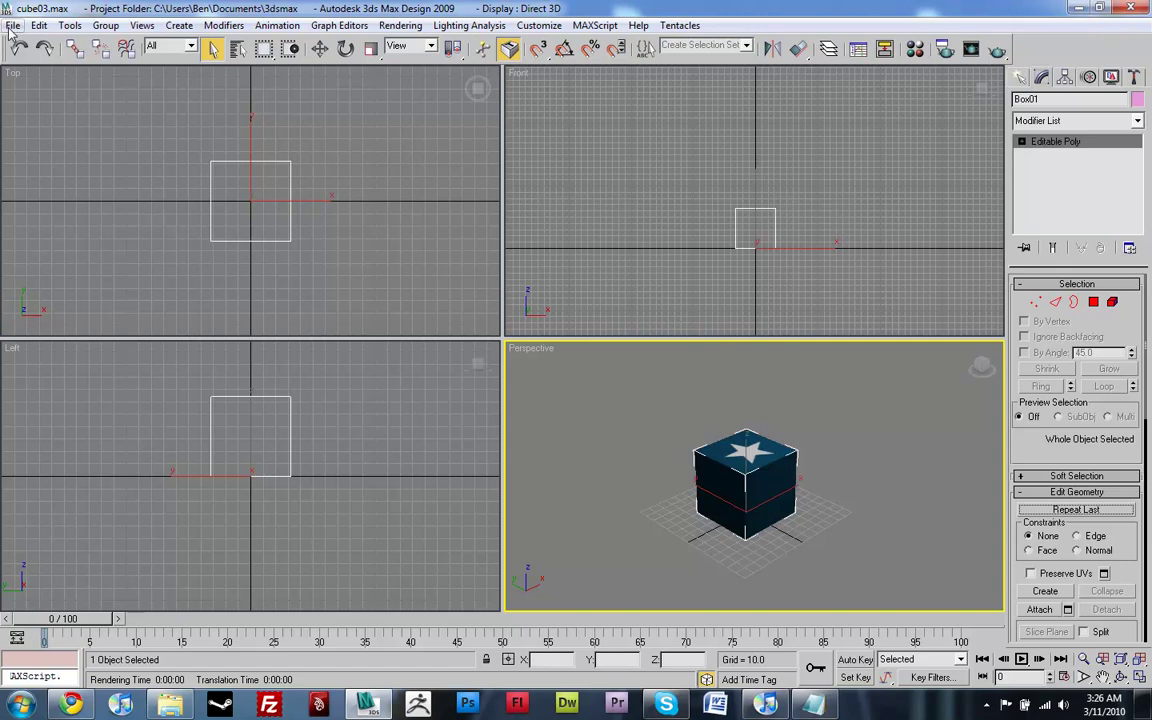
Minimize 3ds Max and check the images folder for mytexture.jpg, returning to cubedemo
{"action": "left_click", "coordinate": [1078, 7]}
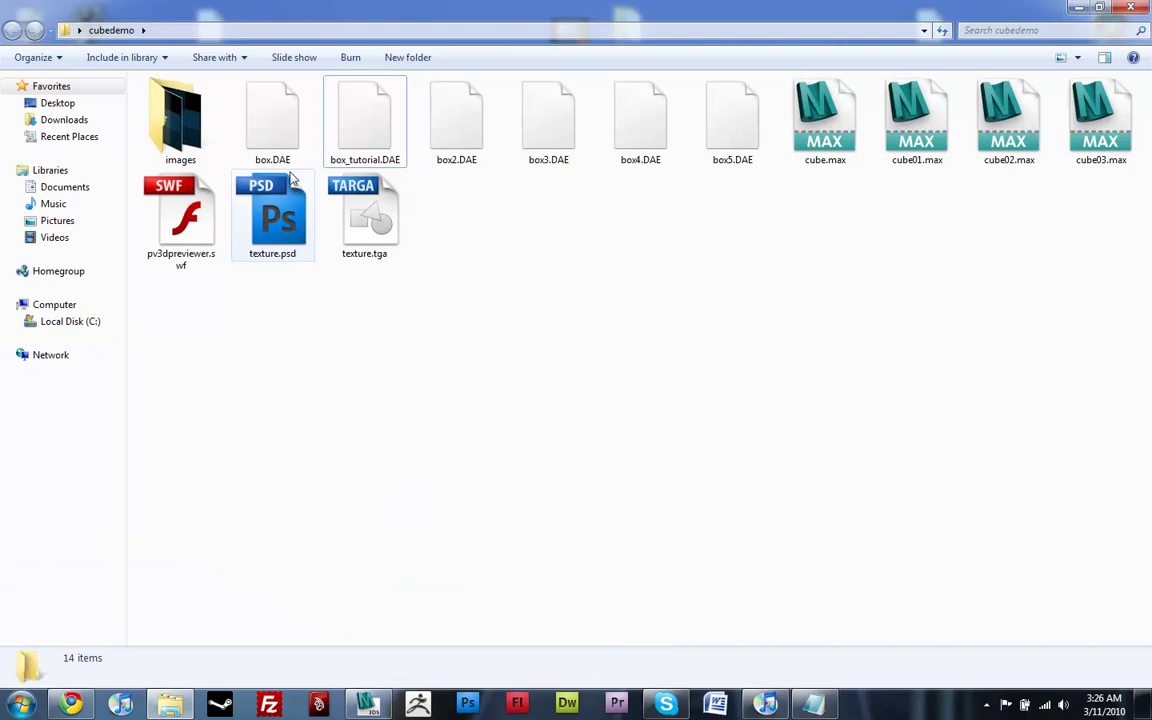
{"action": "left_click", "coordinate": [267, 128]}
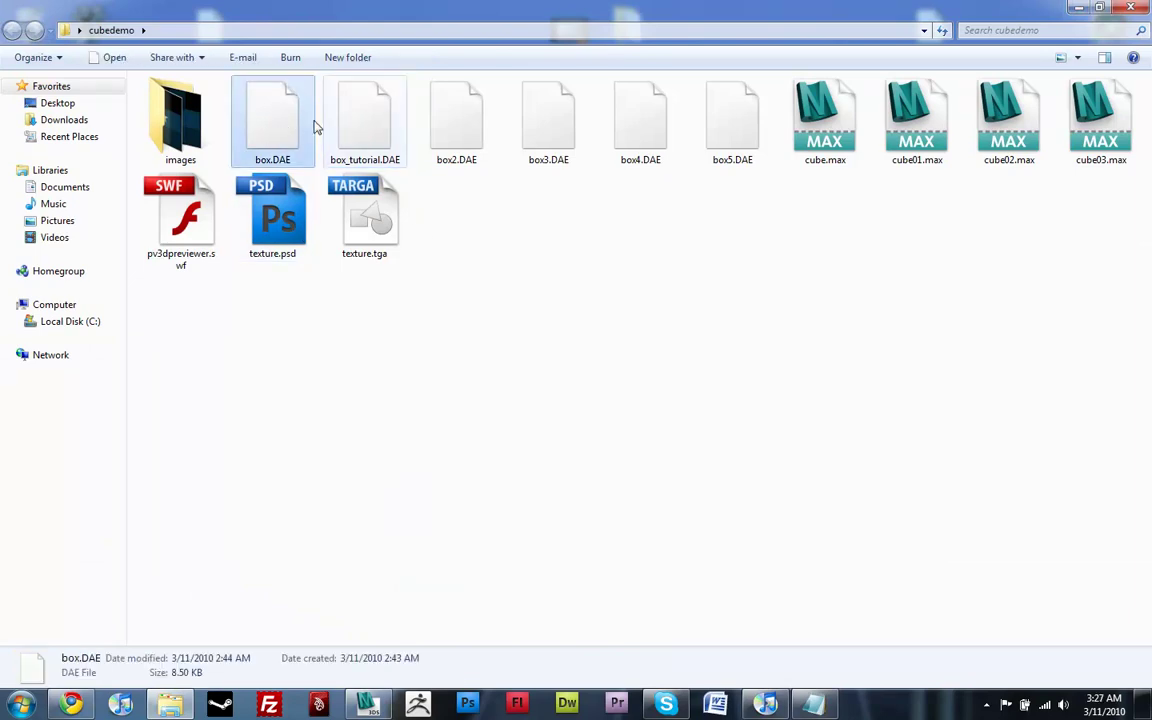
{"action": "left_click", "coordinate": [155, 110]}
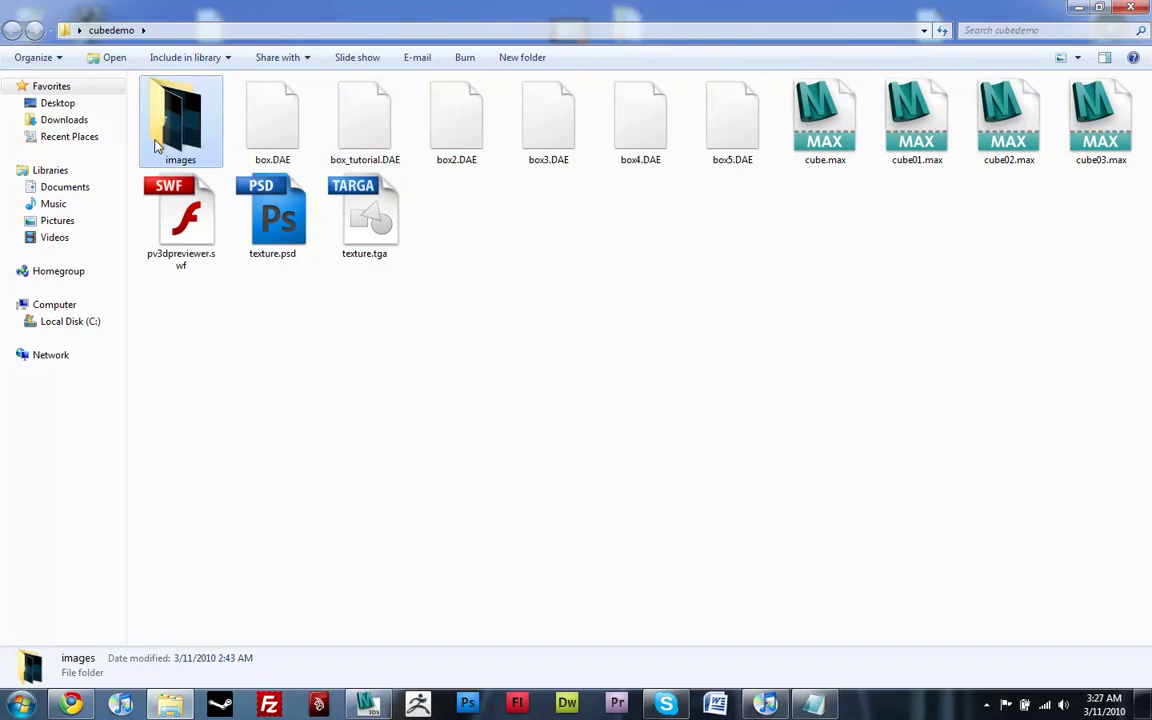
{"action": "double_click", "coordinate": [155, 145]}
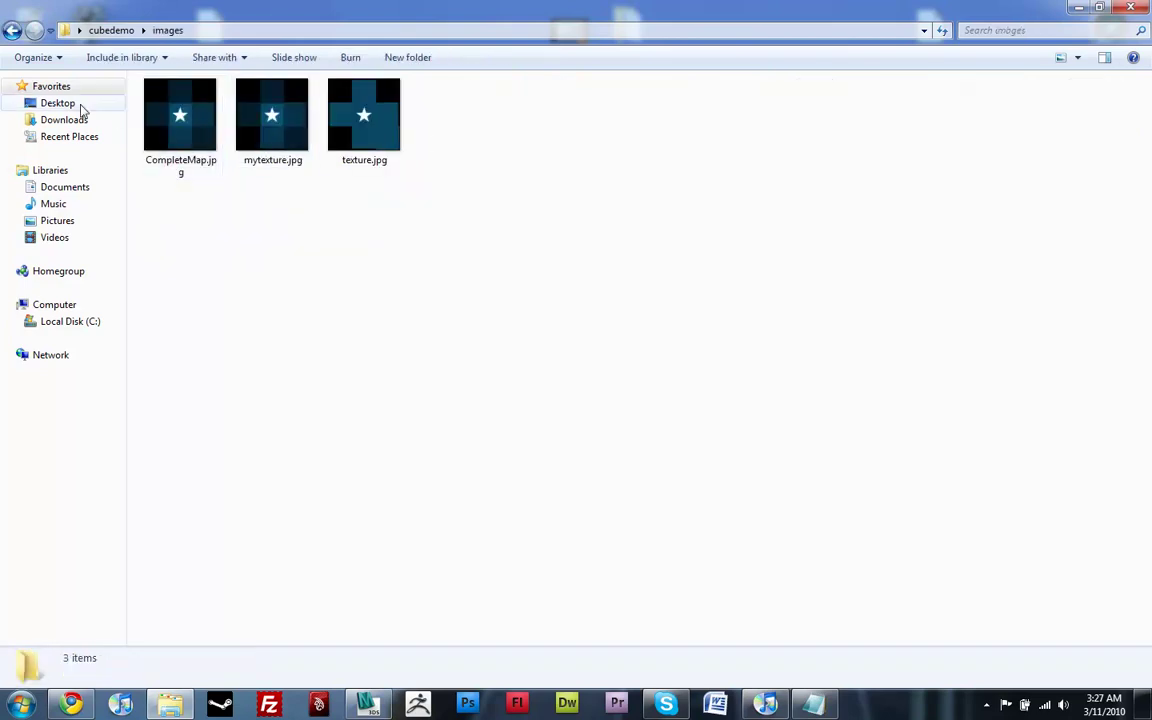
{"action": "left_click", "coordinate": [11, 31]}
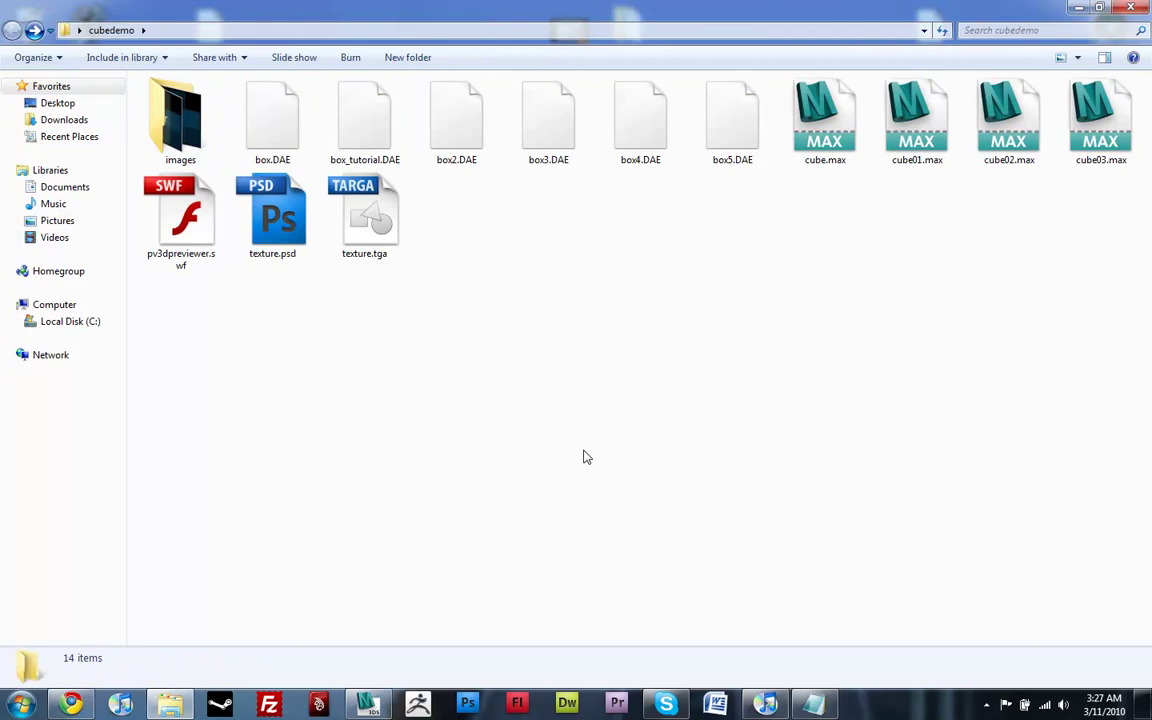
{"action": "left_click", "coordinate": [369, 705]}
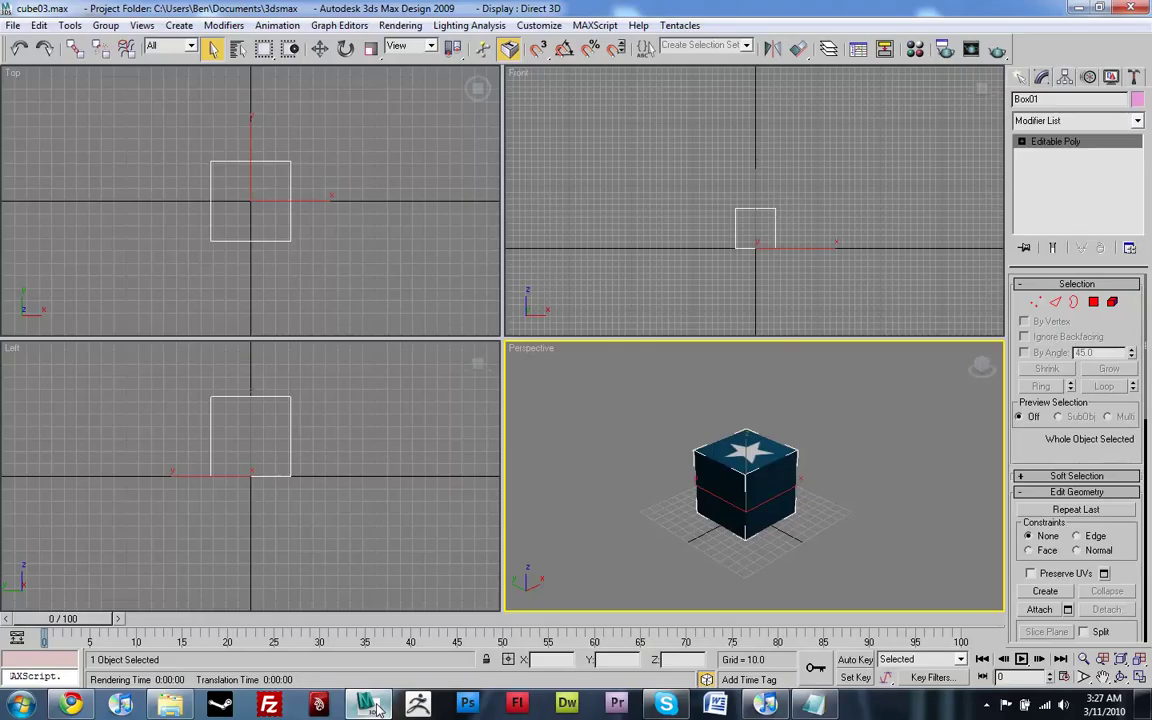
{"action": "left_click", "coordinate": [369, 705]}
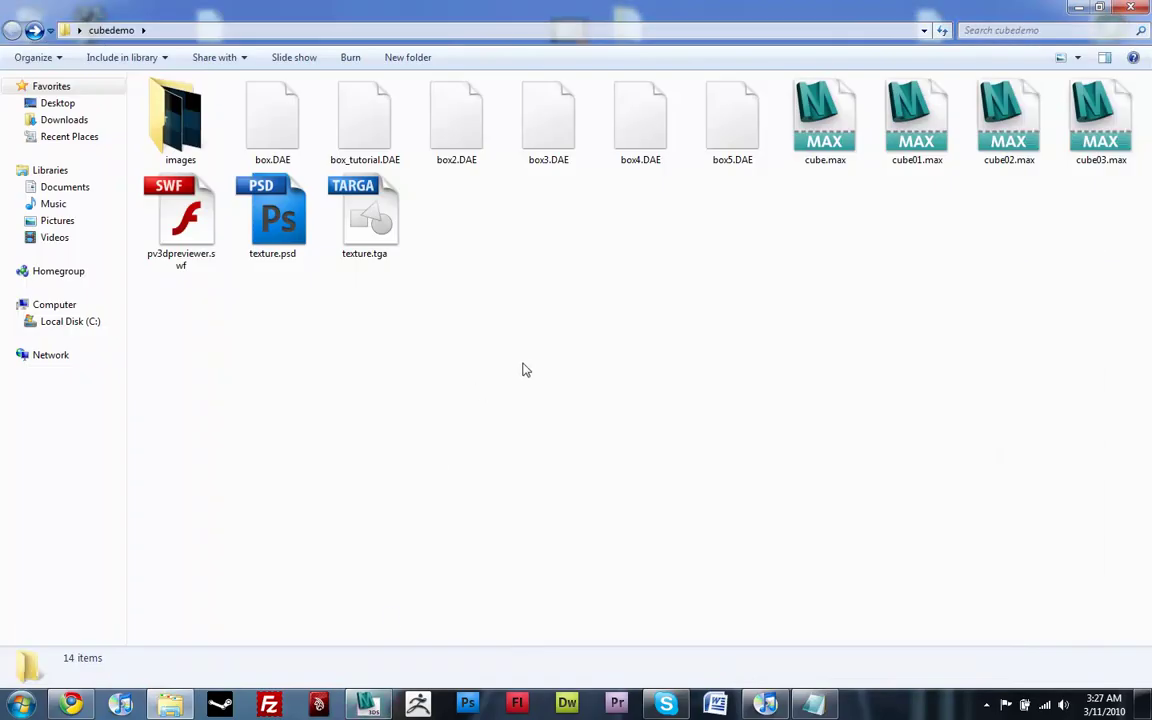
Open box_tutorial.DAE in Notepad++ using Edit with Notepad++
{"action": "left_click", "coordinate": [360, 120]}
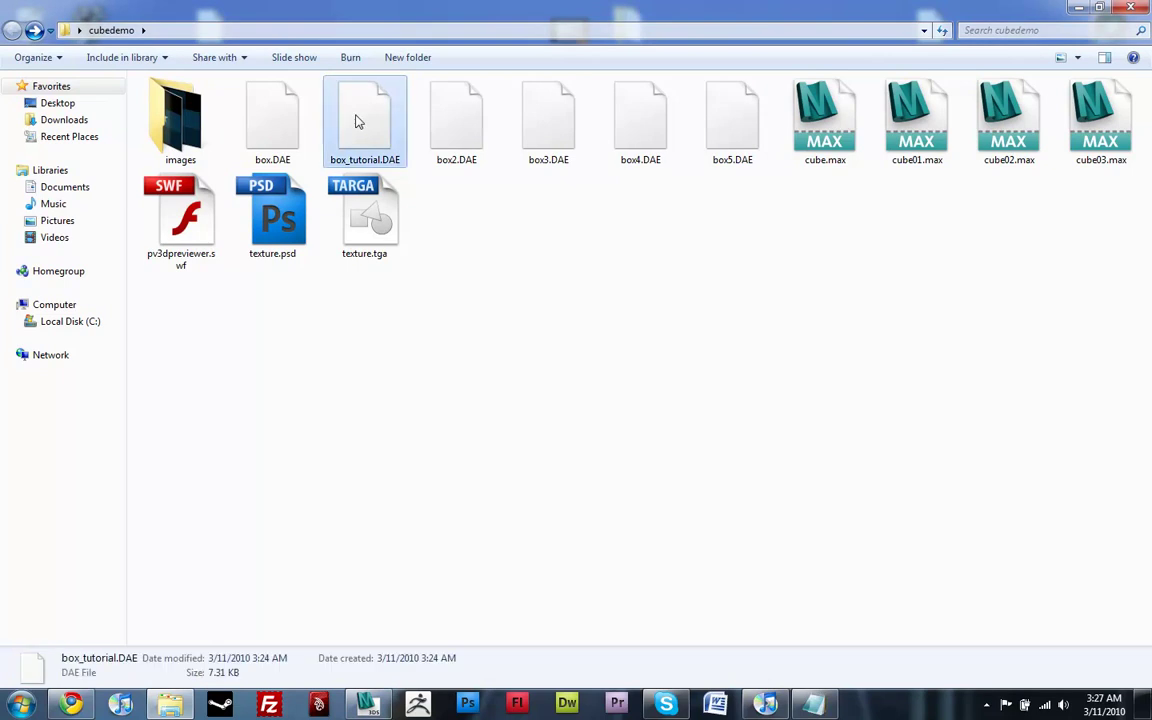
{"action": "right_click", "coordinate": [360, 127]}
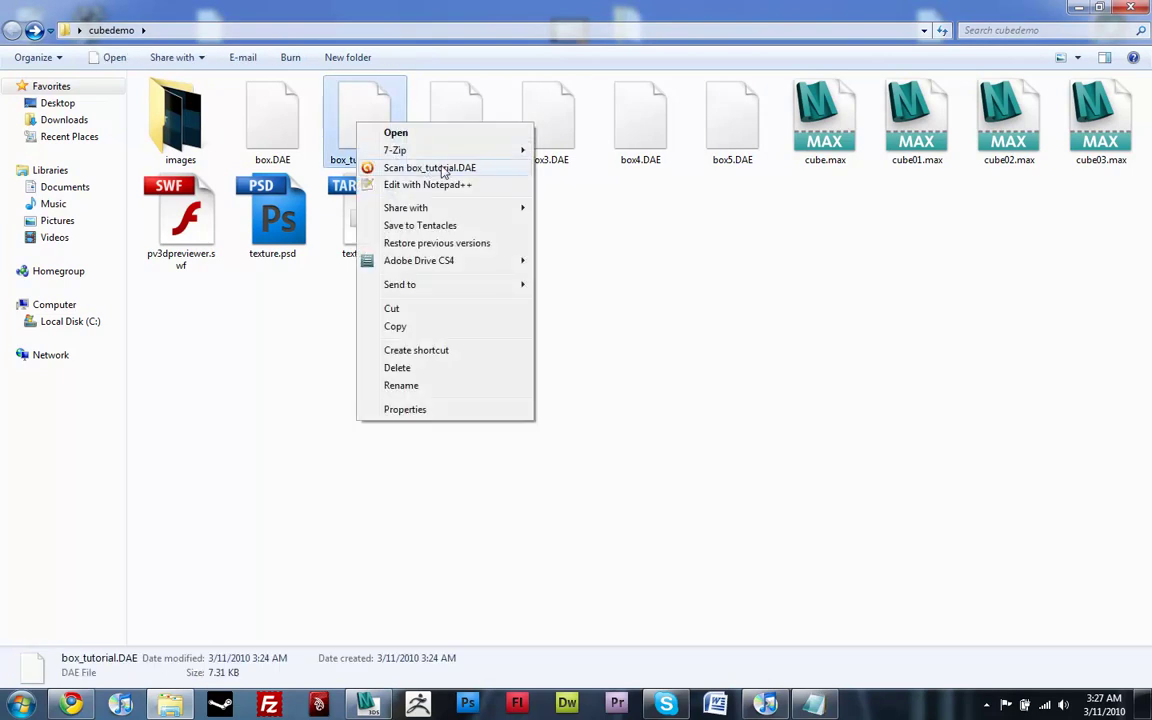
{"action": "left_click", "coordinate": [462, 184]}
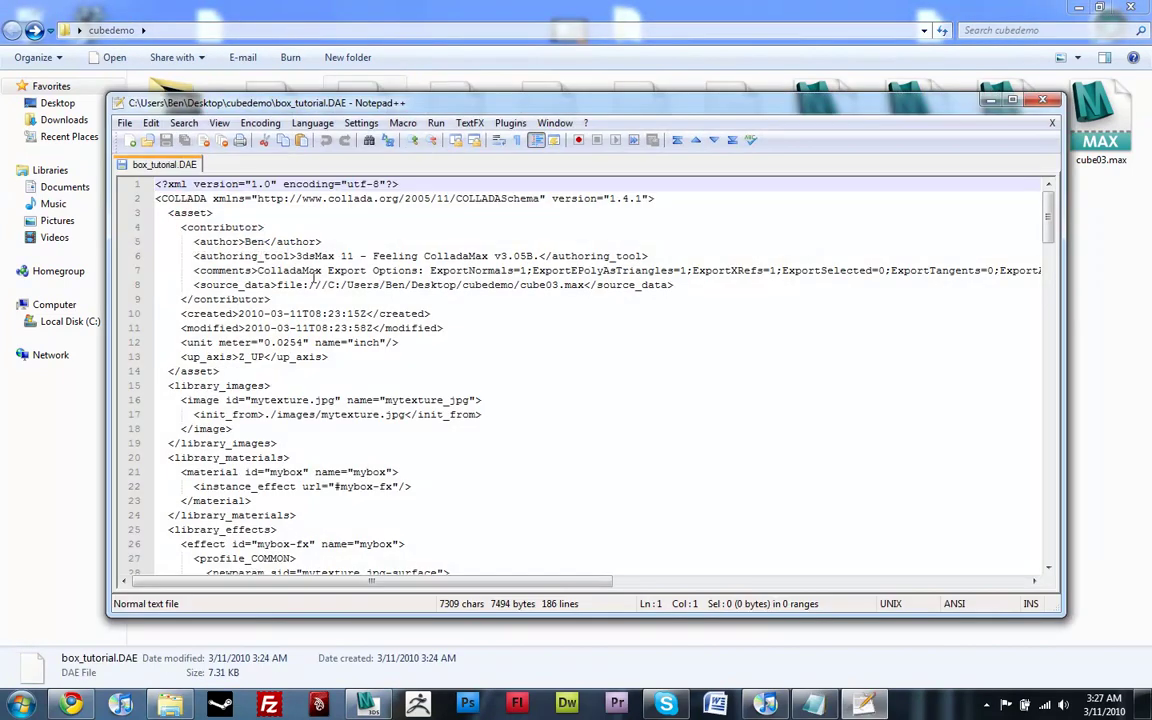
Select the library_images block and the mybox material id on line 21 to review them
{"action": "left_click", "coordinate": [283, 250]}
{"action": "scroll", "coordinate": [290, 320], "scroll_direction": "down", "scroll_amount": 4}
{"action": "left_click_drag", "start_coordinate": [168, 227], "coordinate": [404, 257]}
{"action": "left_click", "coordinate": [262, 257]}
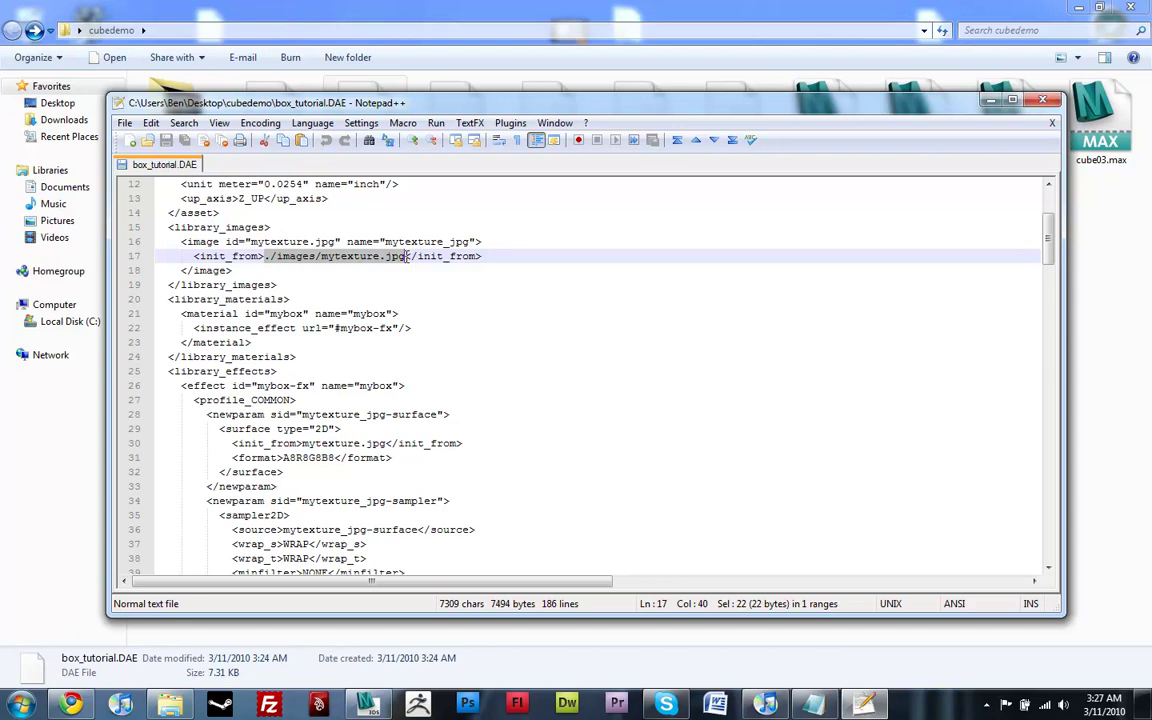
{"action": "left_click", "coordinate": [268, 314]}
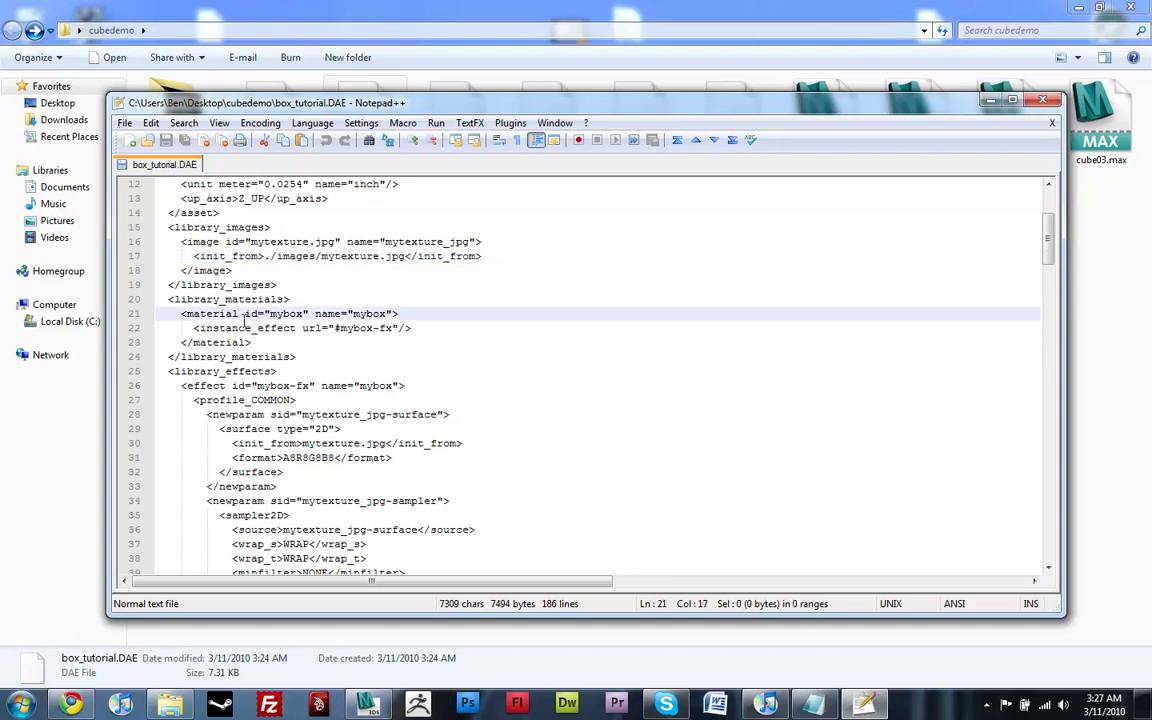
{"action": "left_click_drag", "start_coordinate": [268, 314], "coordinate": [304, 314]}
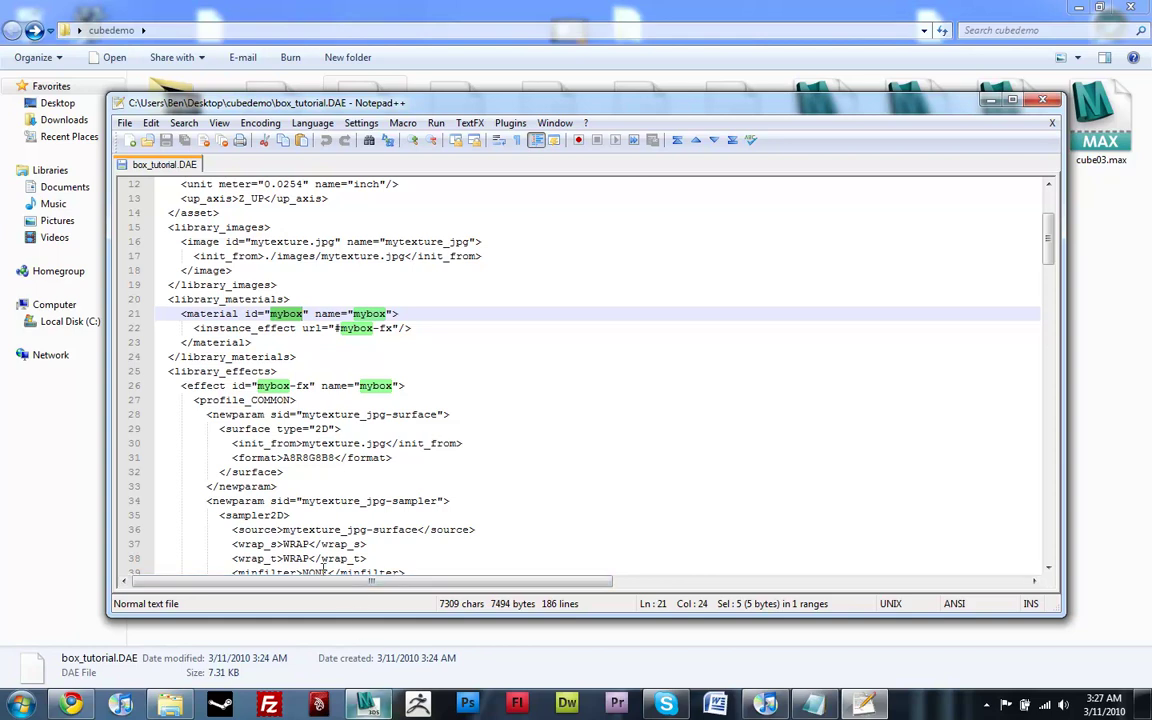
Select the mytexture_jpg image name on line 16, then close Notepad++ with Alt+F4
{"action": "double_click", "coordinate": [440, 241]}
{"action": "left_click", "coordinate": [447, 241]}
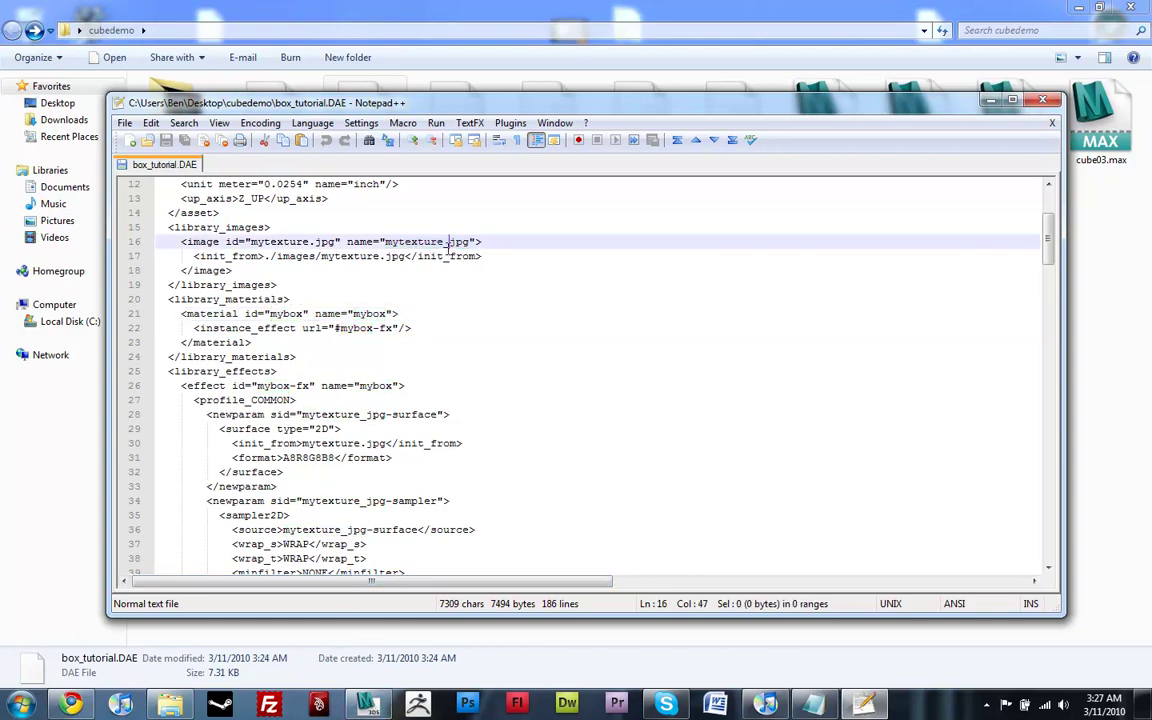
{"action": "key", "text": "alt+F4"}
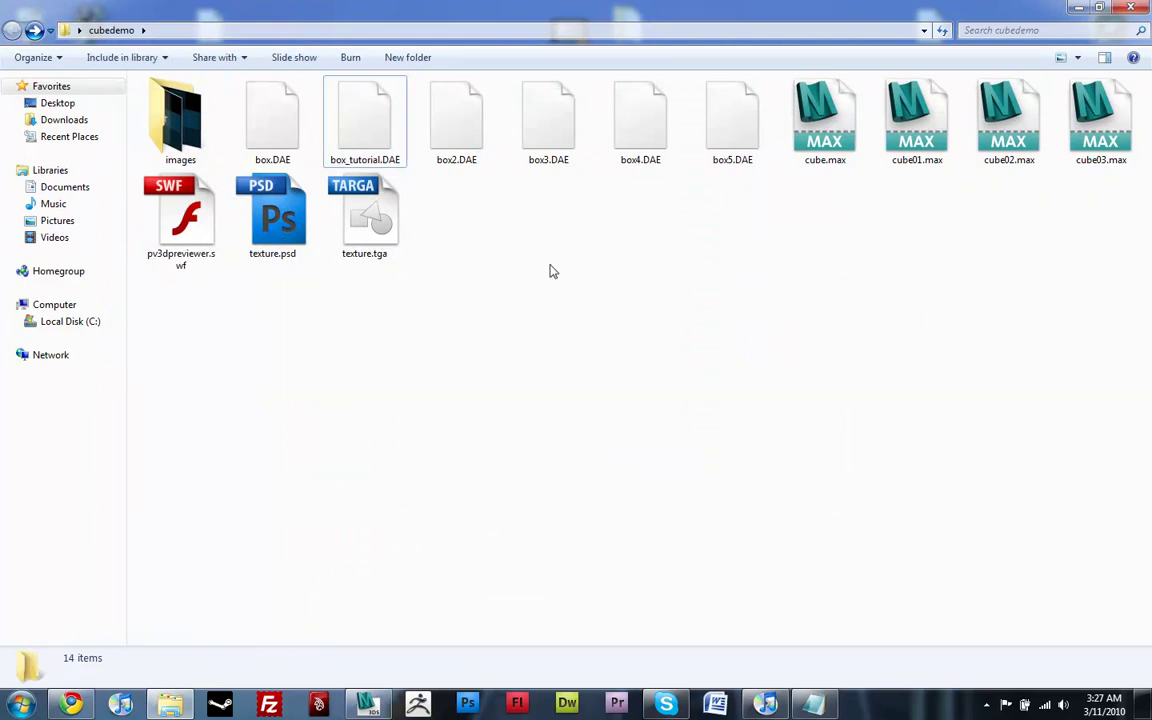
{"action": "left_click", "coordinate": [987, 707]}
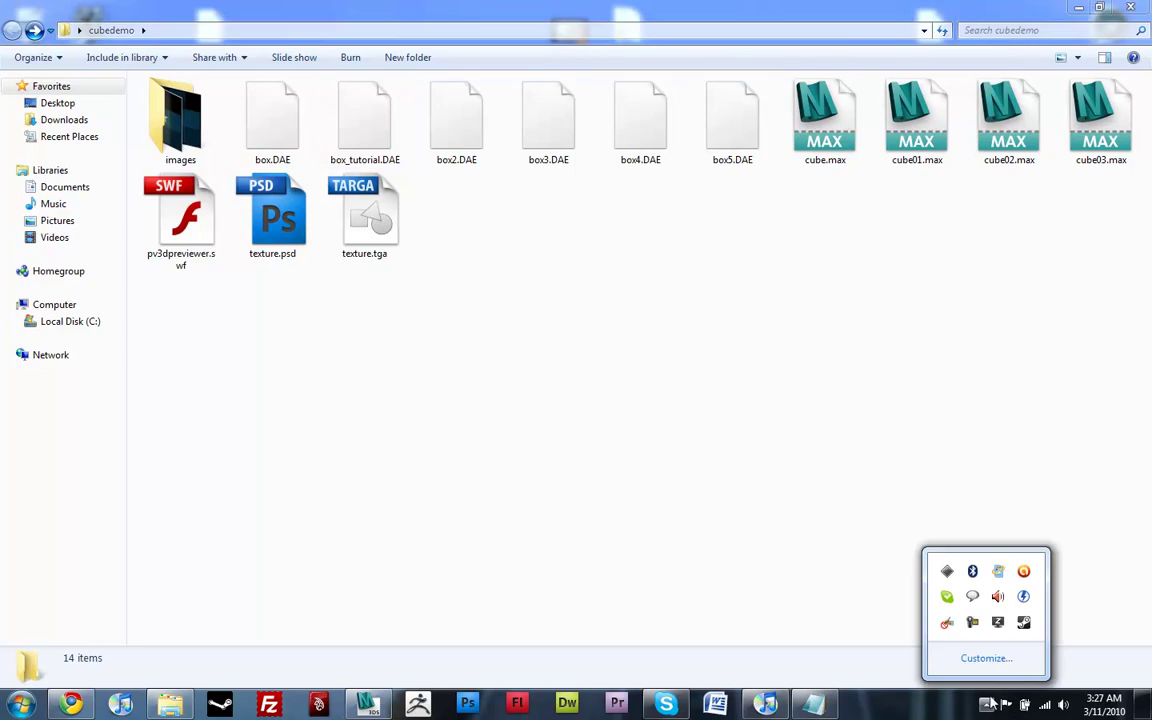